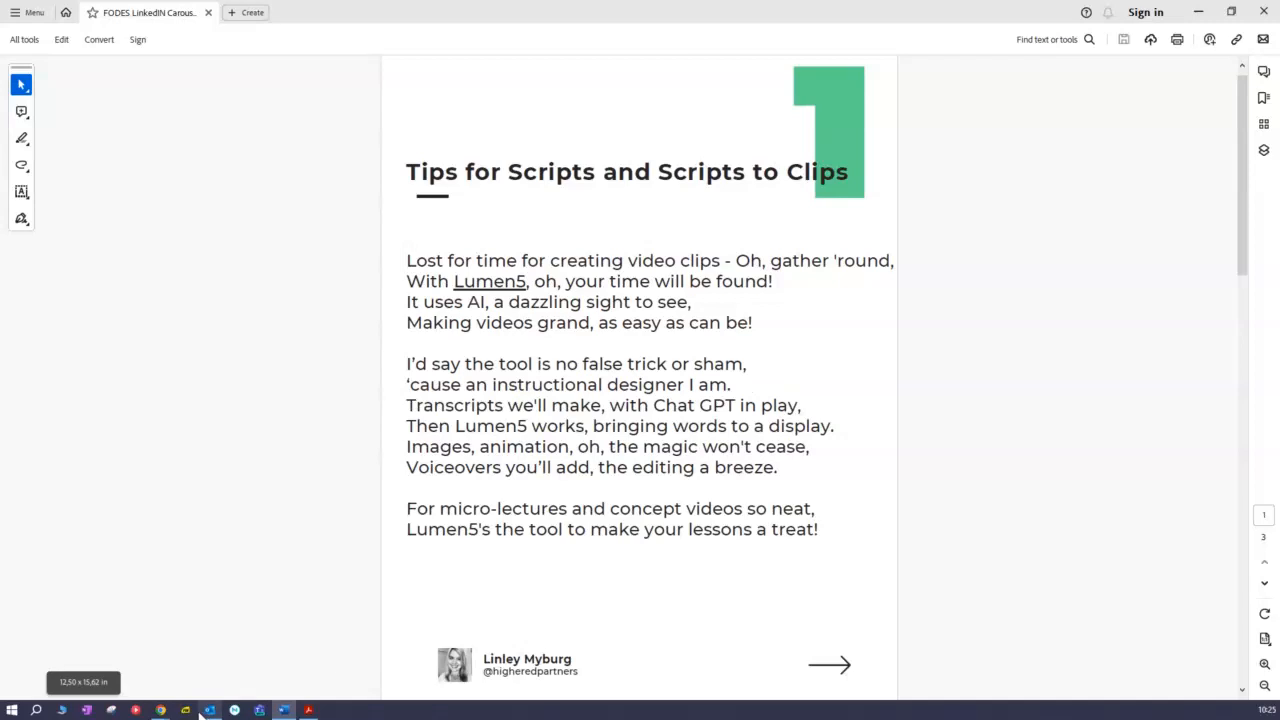
Step: Switch from the PDF to Chrome and open the Healthy Diet Science Journey chat in ChatGPT
mouse_move(160, 710)
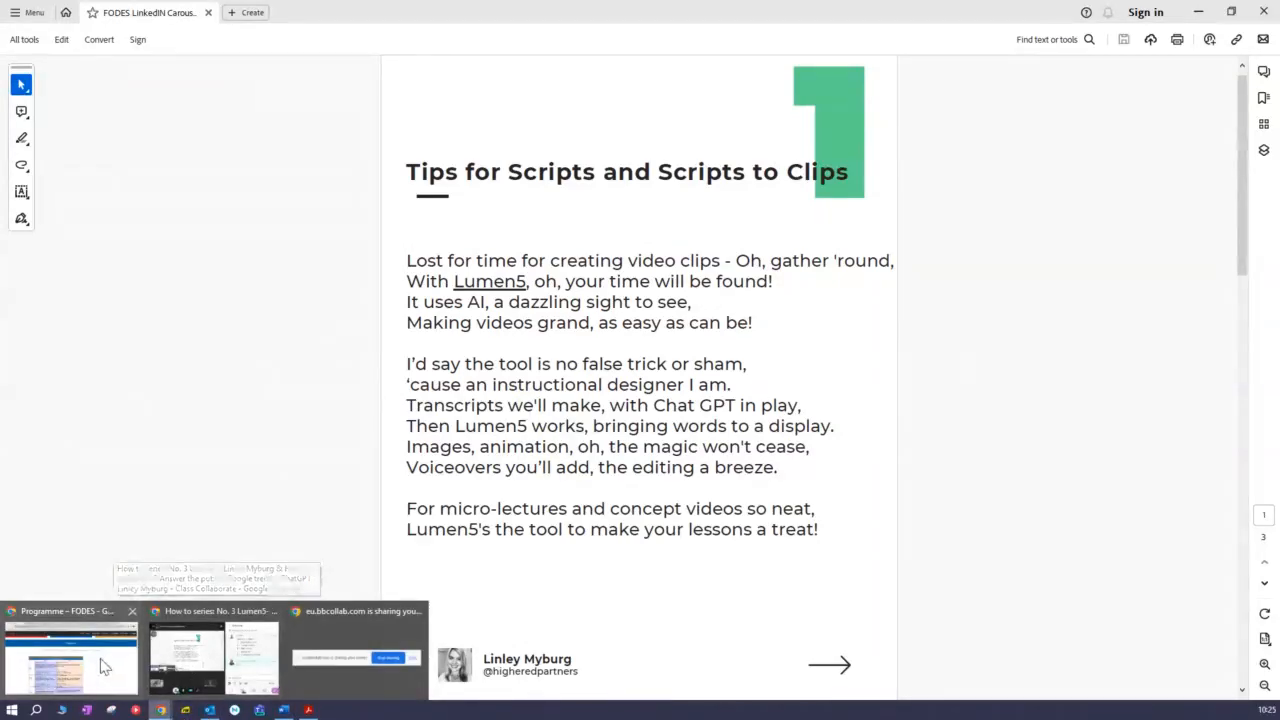
left_click(1198, 12)
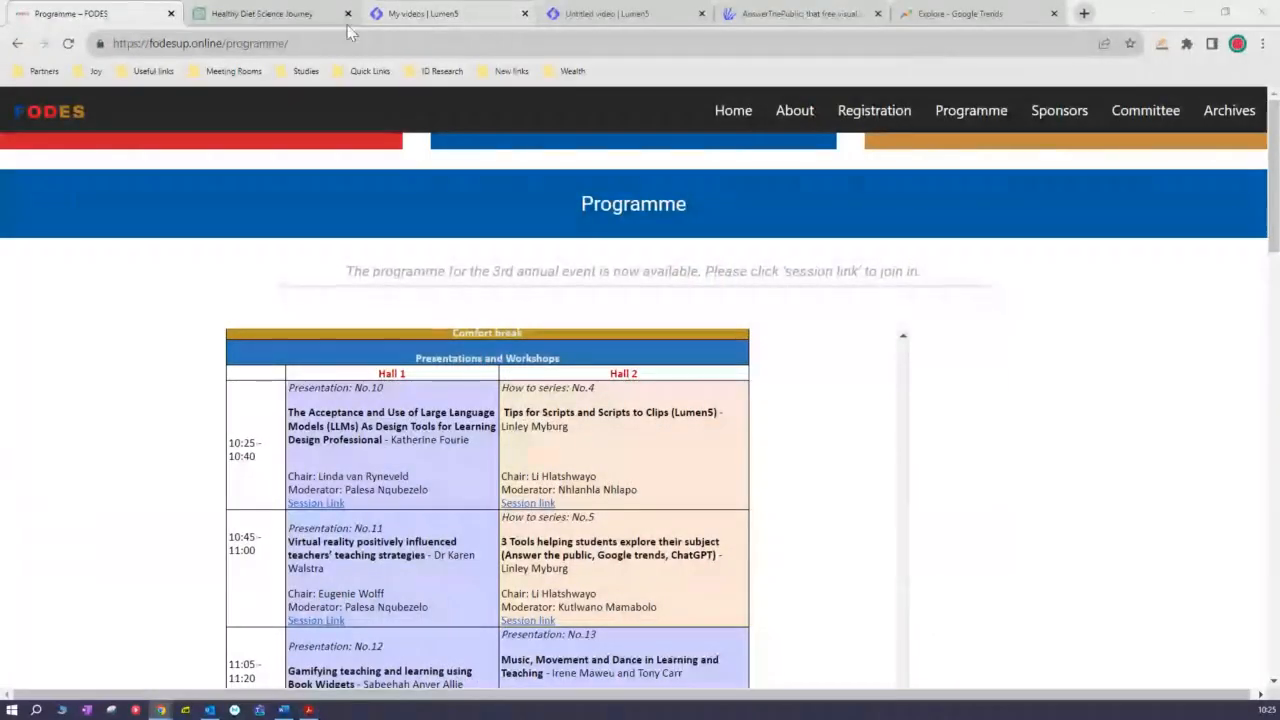
left_click(283, 14)
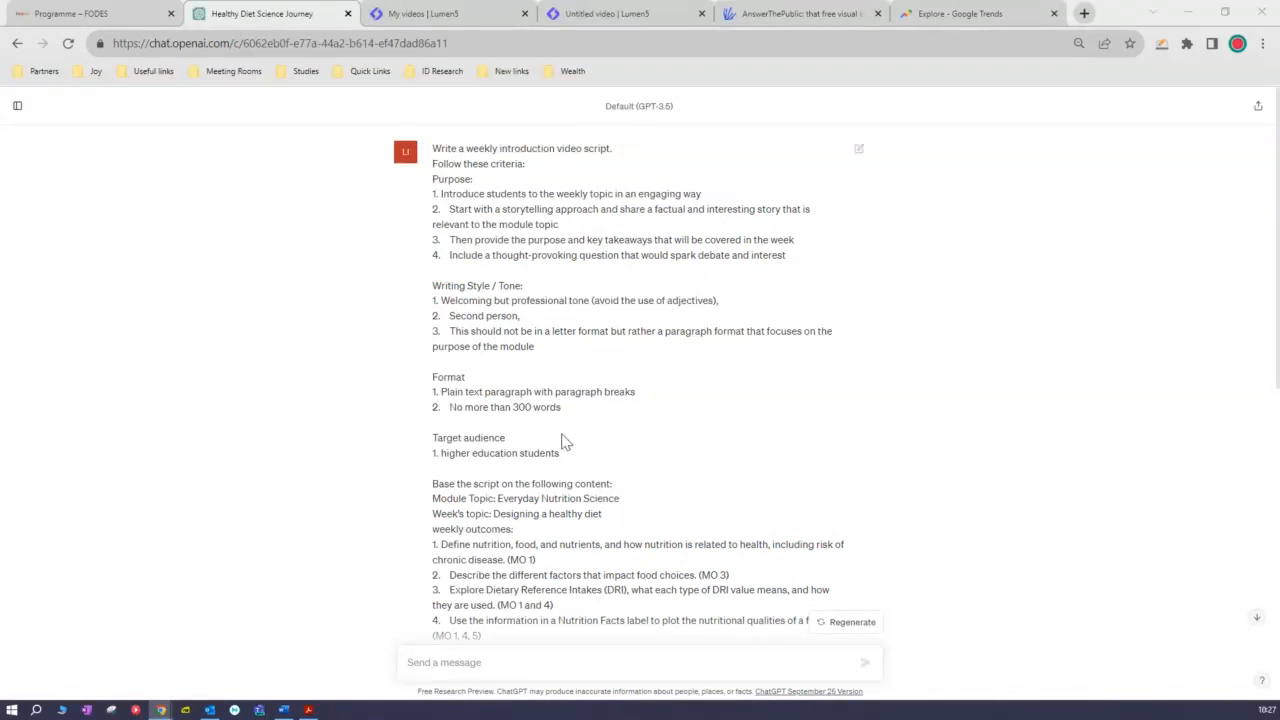
Step: Examine the weekly introduction video prompt and the generated Everyday Nutrition Science script in the chat
scroll(563, 441, "down", 5)
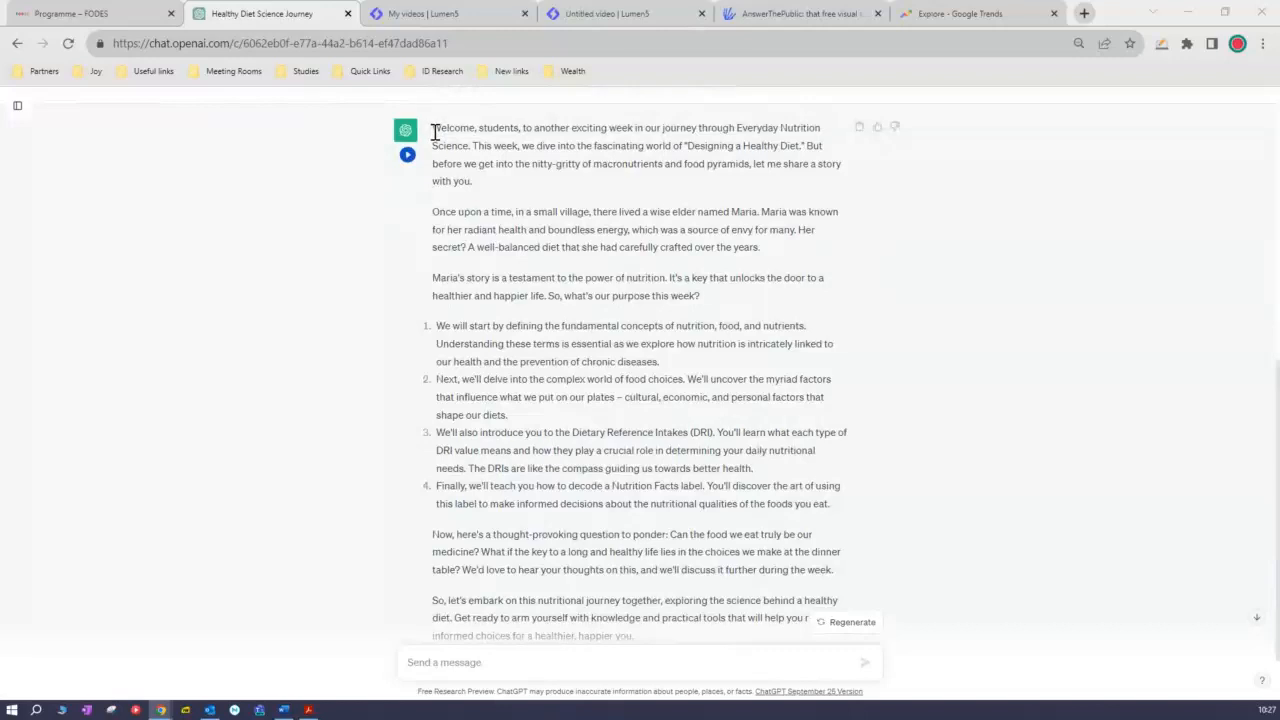
scroll(530, 358, "down", 1)
scroll(528, 360, "down", 1)
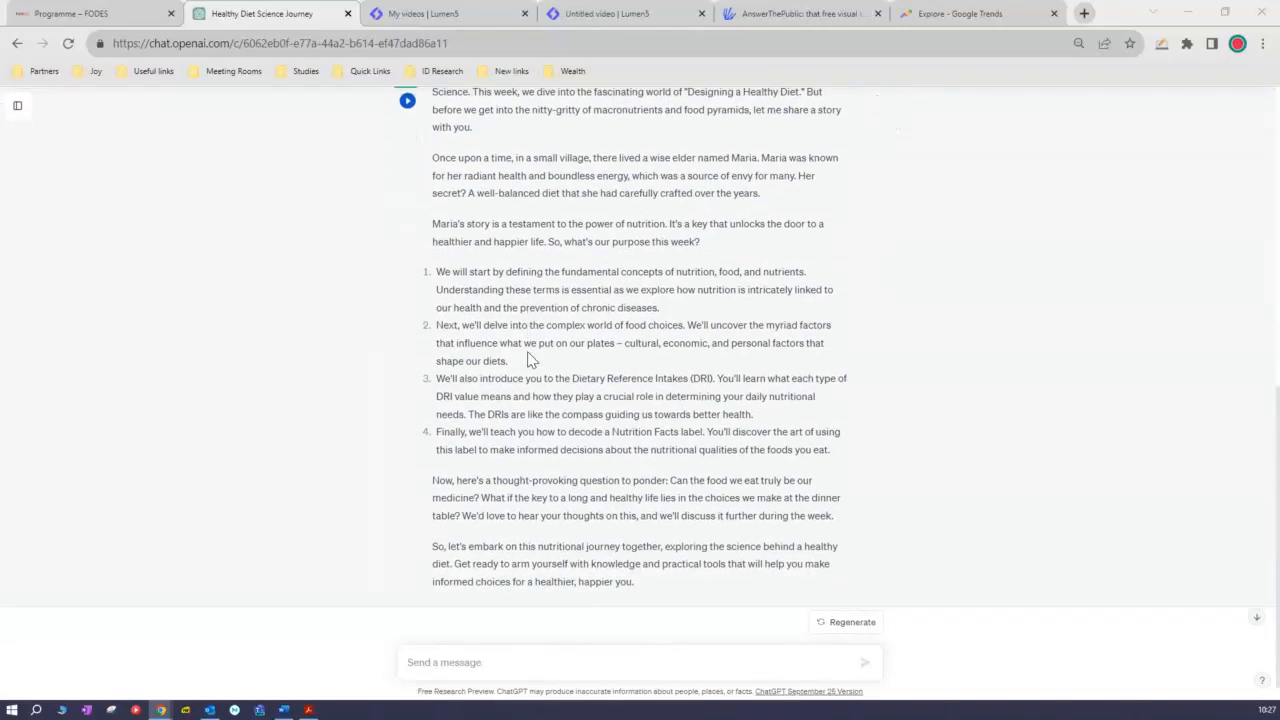
scroll(557, 449, "up", 2)
scroll(557, 449, "up", 1)
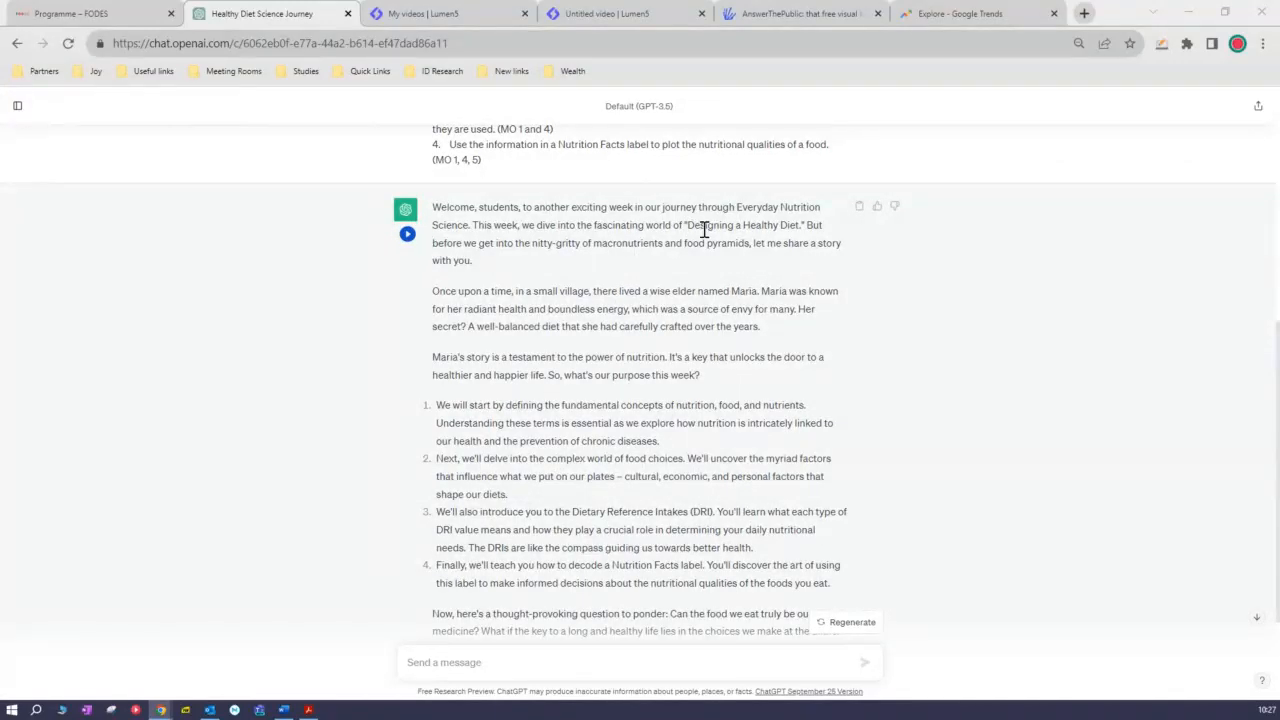
scroll(670, 378, "down", 1)
scroll(670, 380, "up", 10)
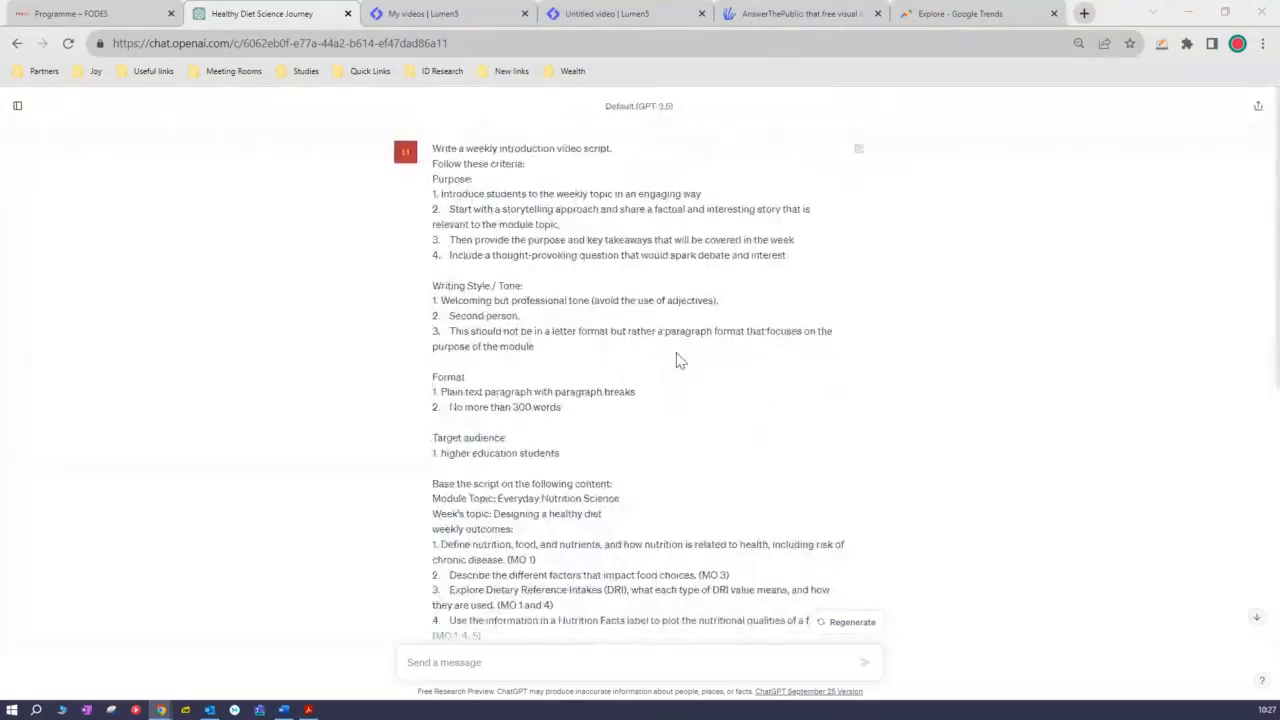
scroll(672, 380, "down", 3)
scroll(676, 360, "down", 1)
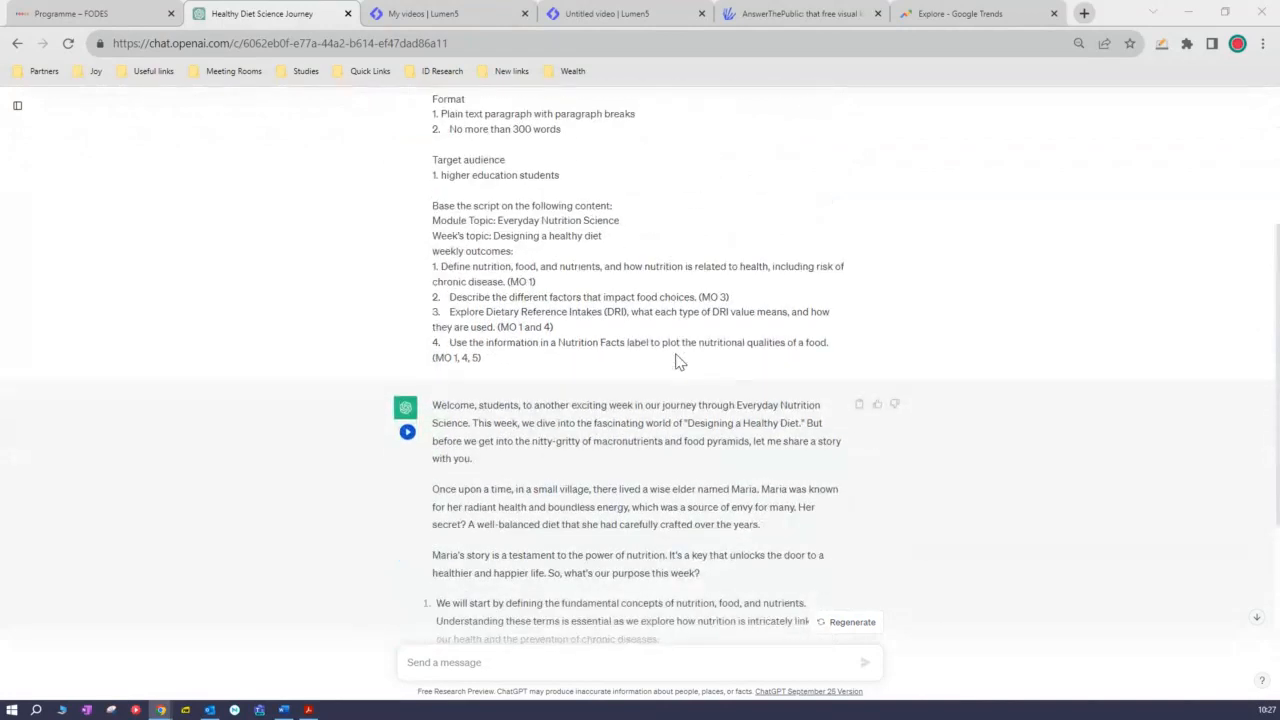
scroll(674, 357, "down", 2)
scroll(674, 357, "down", 1)
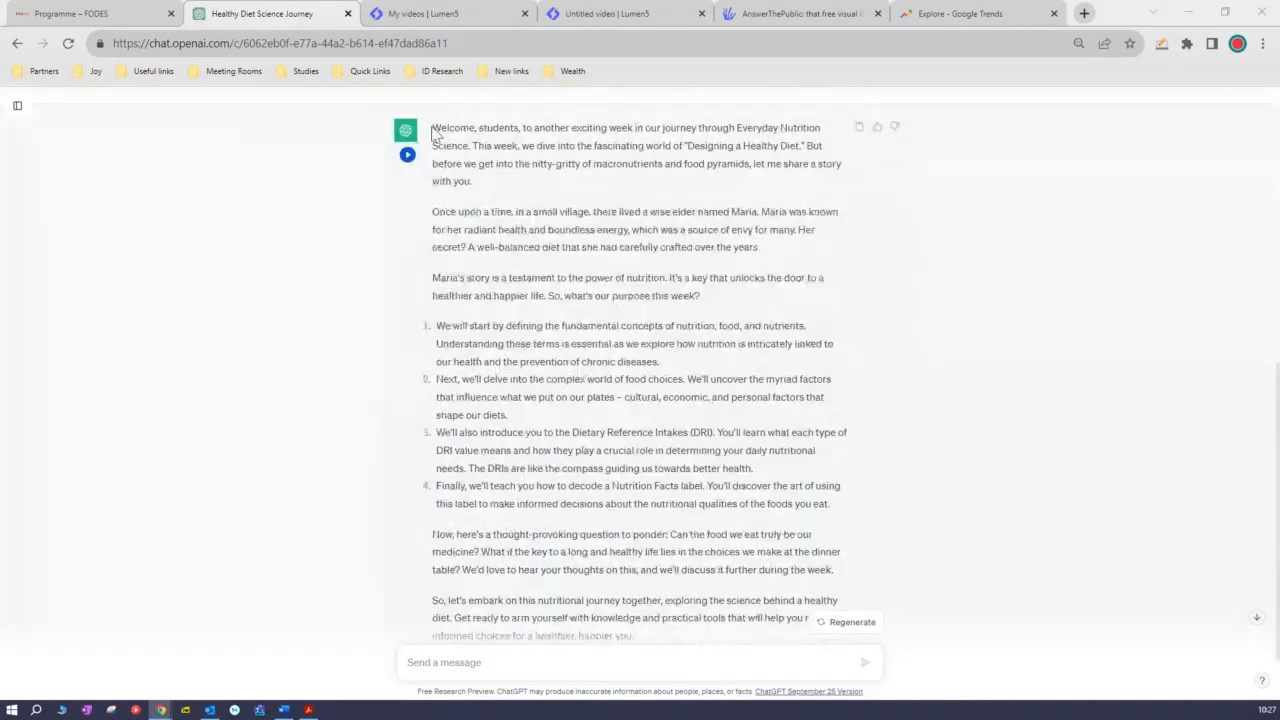
Step: Select the full generated script in the chat and start a new video in Lumen5
left_click_drag(432, 128, 650, 640)
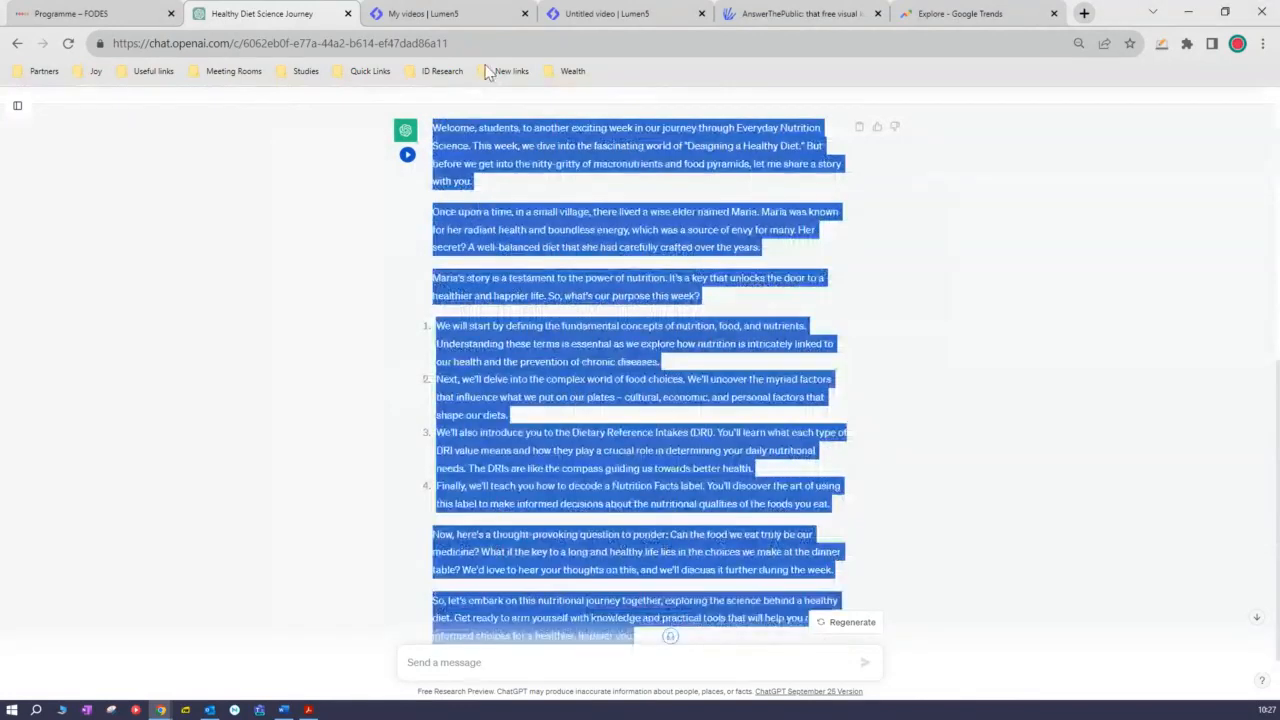
left_click(435, 14)
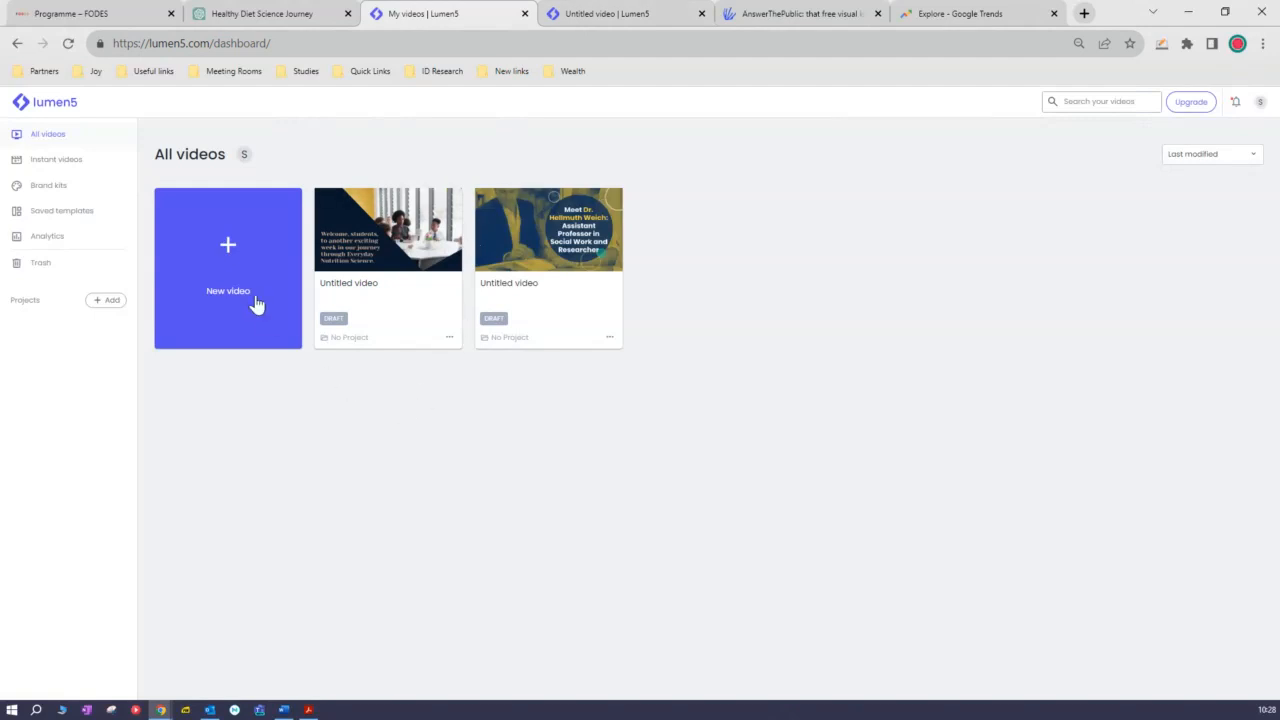
left_click(227, 260)
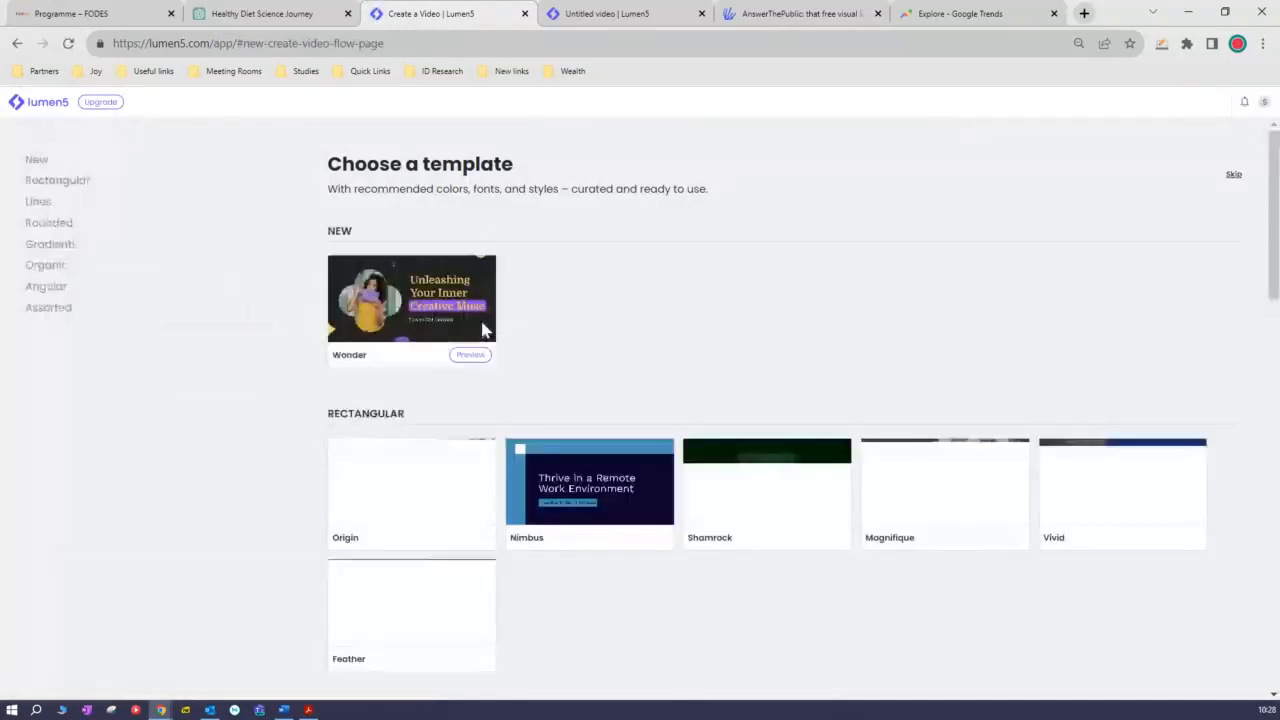
Step: Choose the Tracer template from the Lines category for the new video
scroll(603, 399, "down", 2)
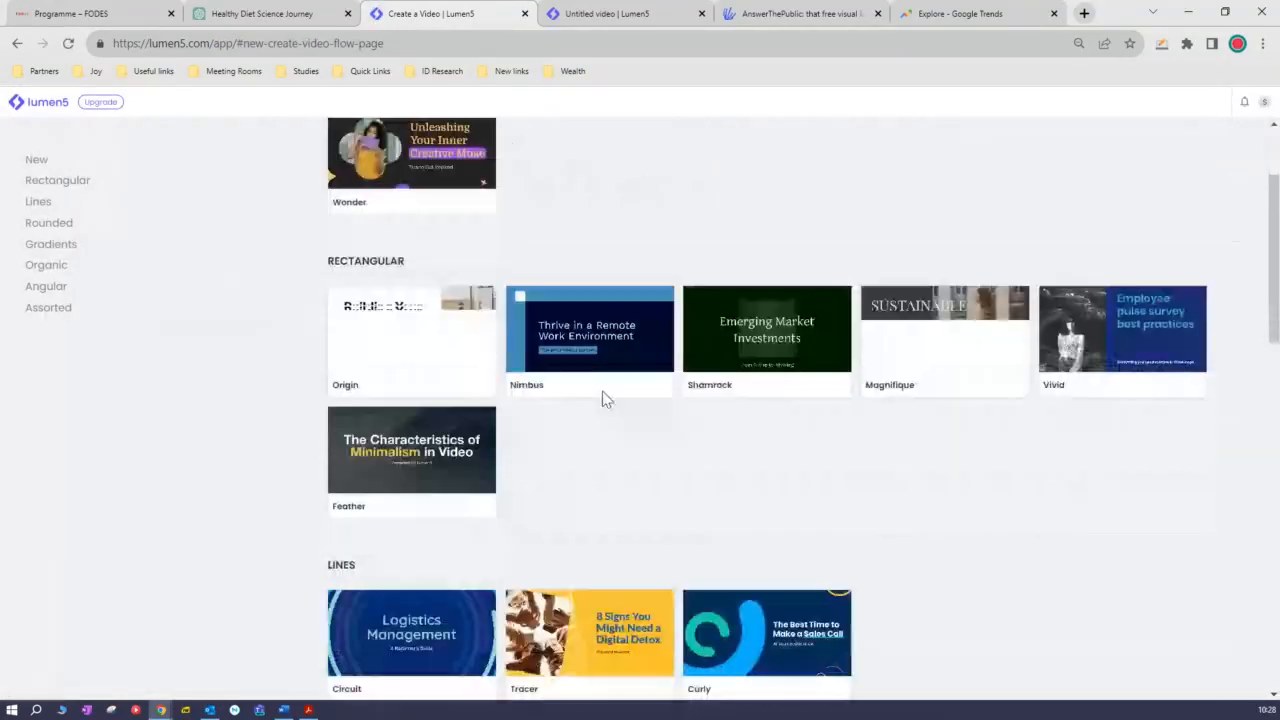
scroll(609, 444, "down", 4)
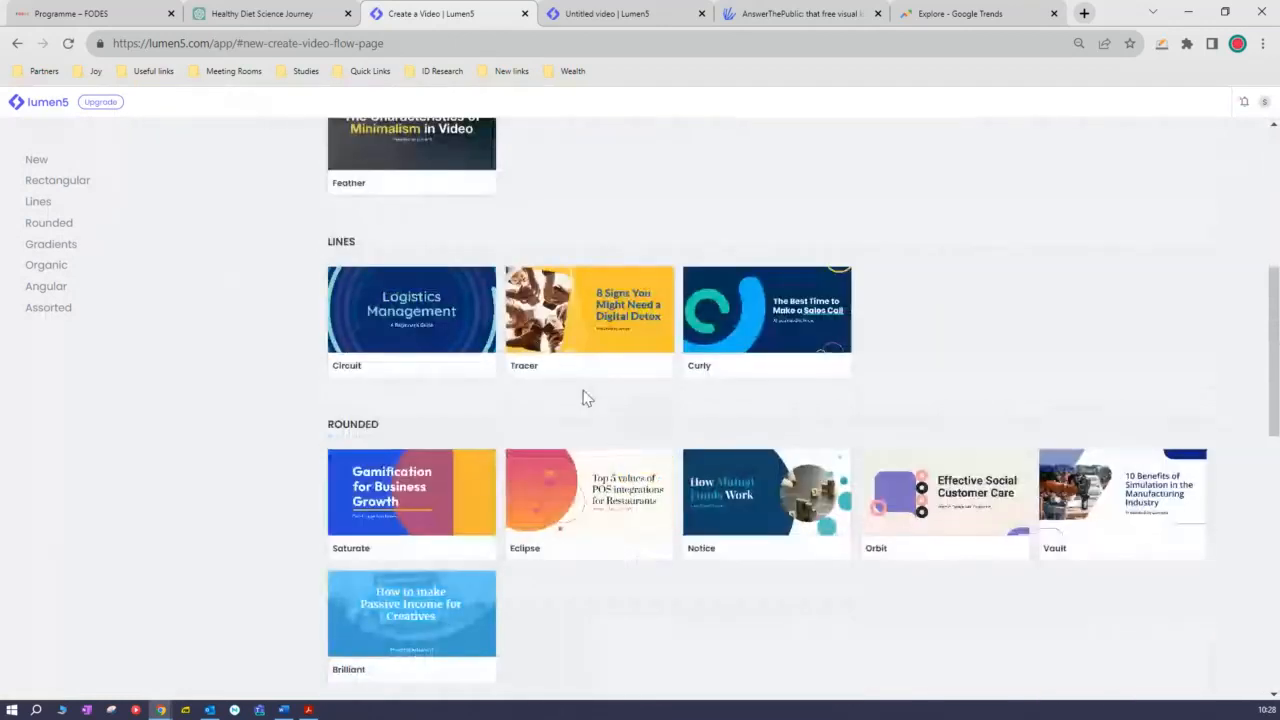
mouse_move(600, 363)
left_click(590, 335)
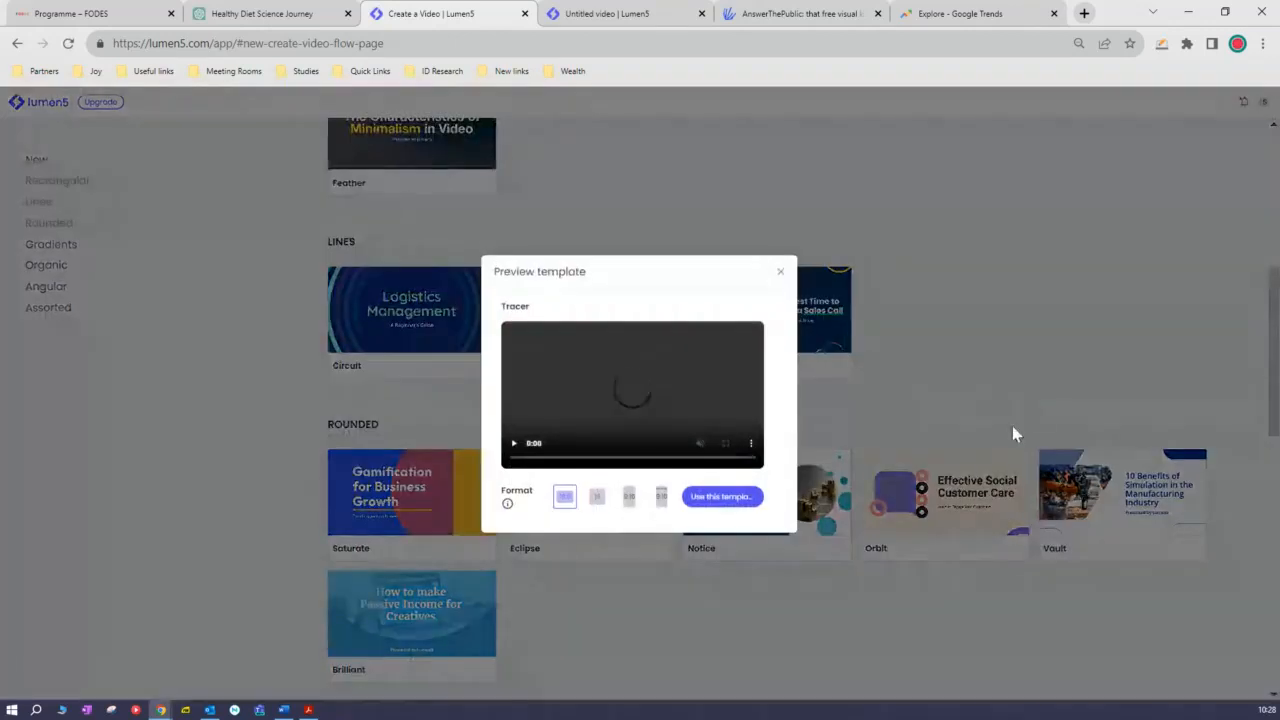
left_click(743, 499)
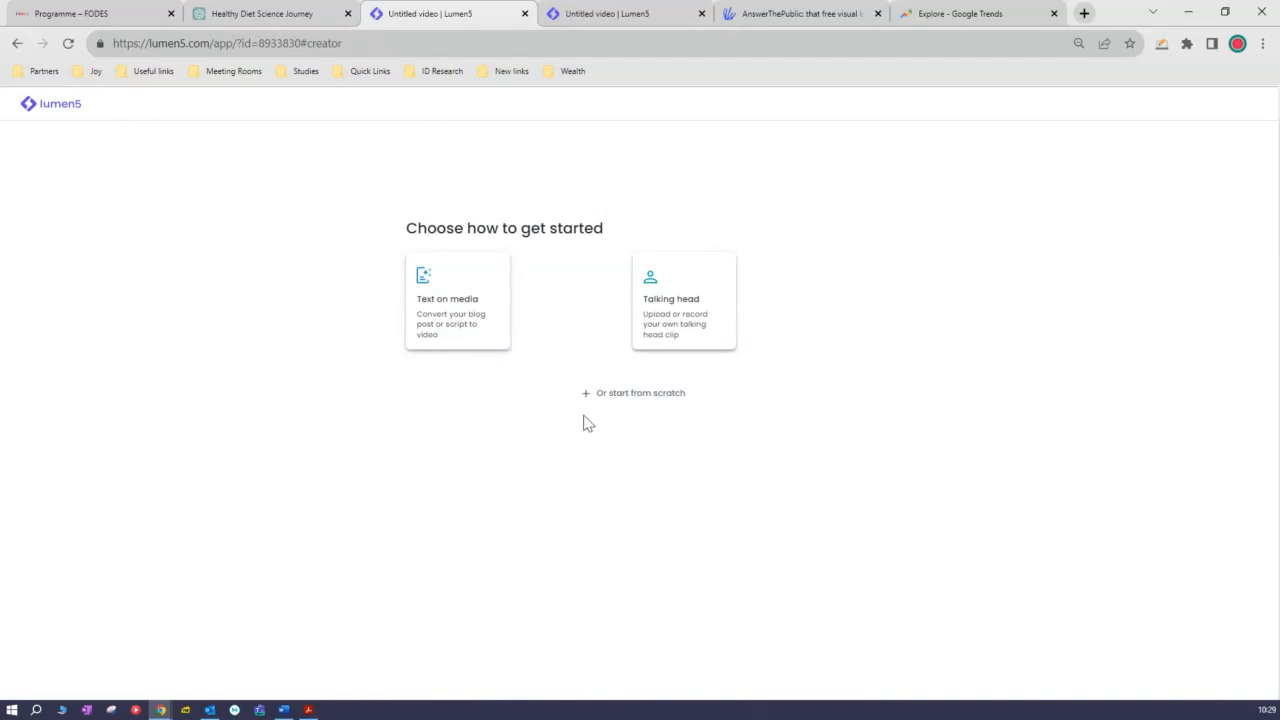
Step: Choose the Text on media starting option and paste the clipboard text as the video's written content
left_click(463, 313)
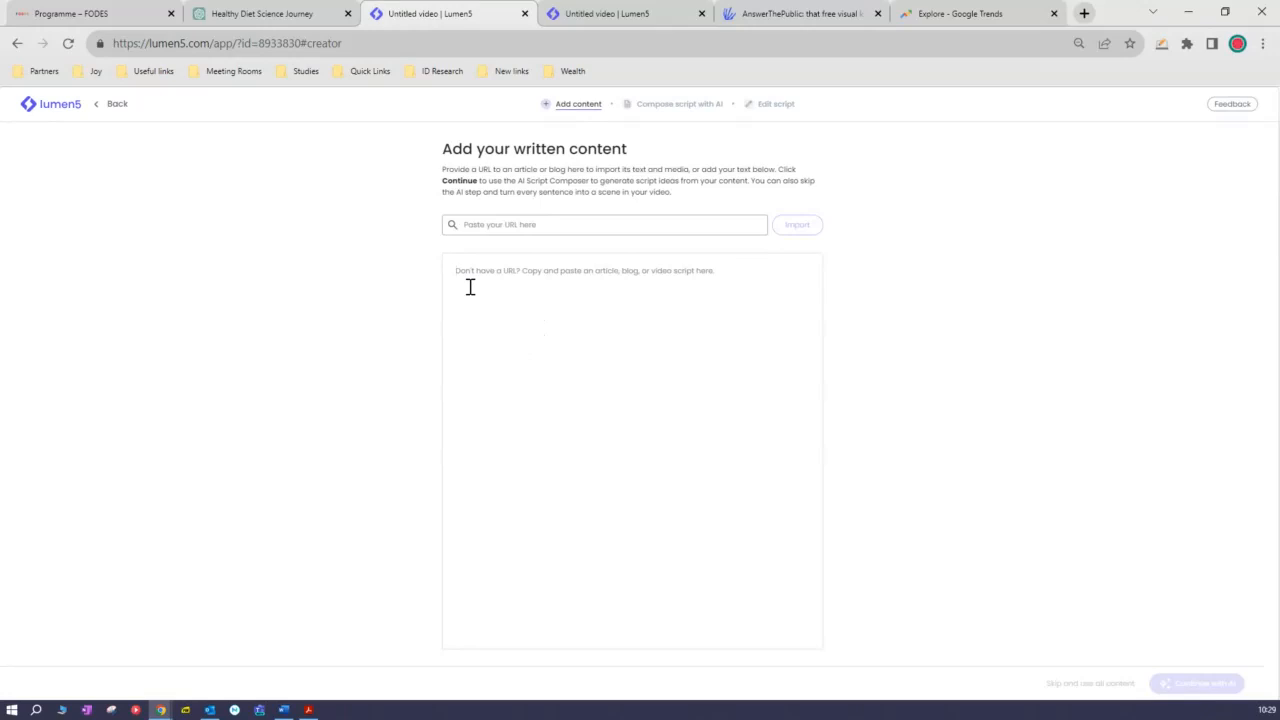
key("ctrl+v")
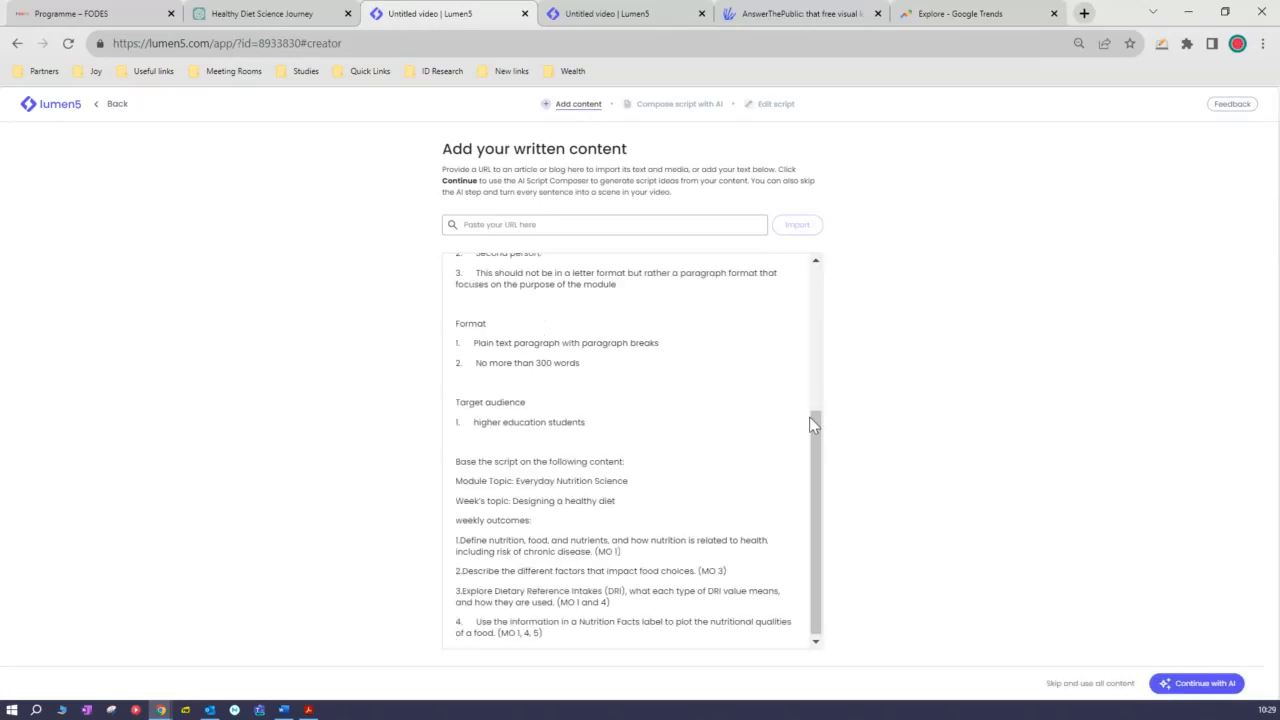
left_click_drag(812, 425, 815, 270)
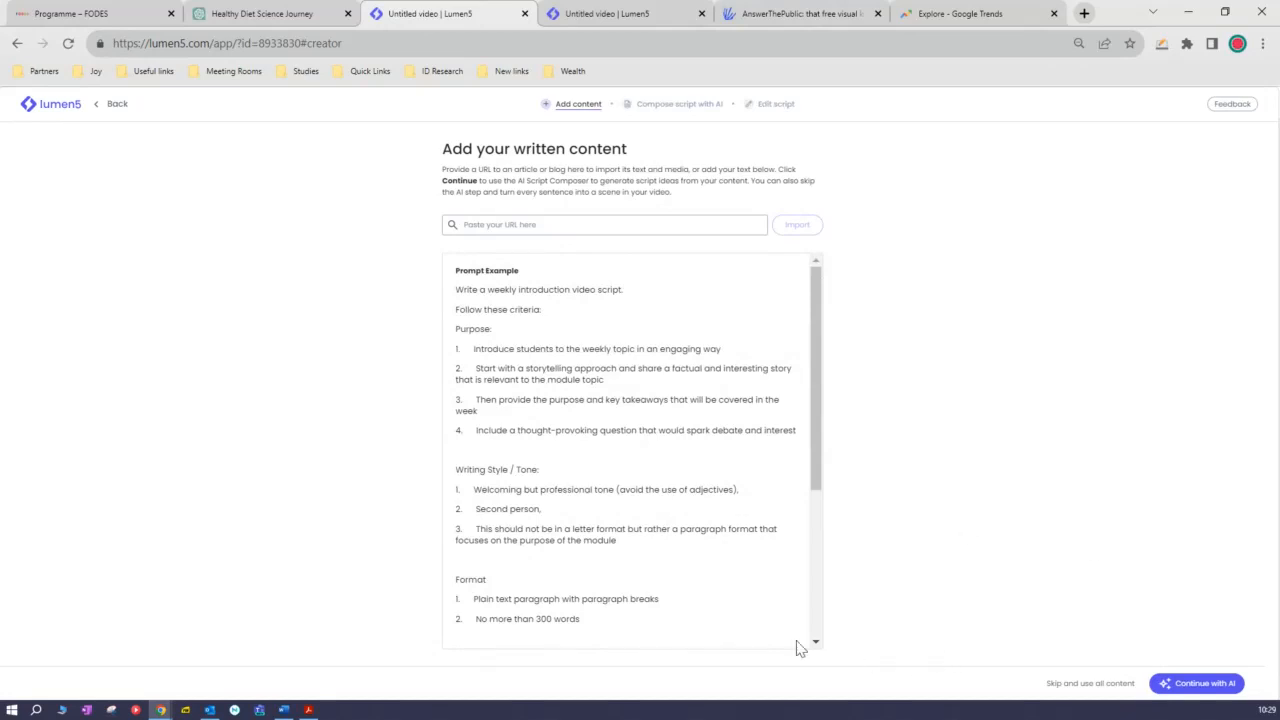
Step: Replace the pasted prompt text with the full generated script copied from the Healthy Diet Science Journey chat
left_click(224, 14)
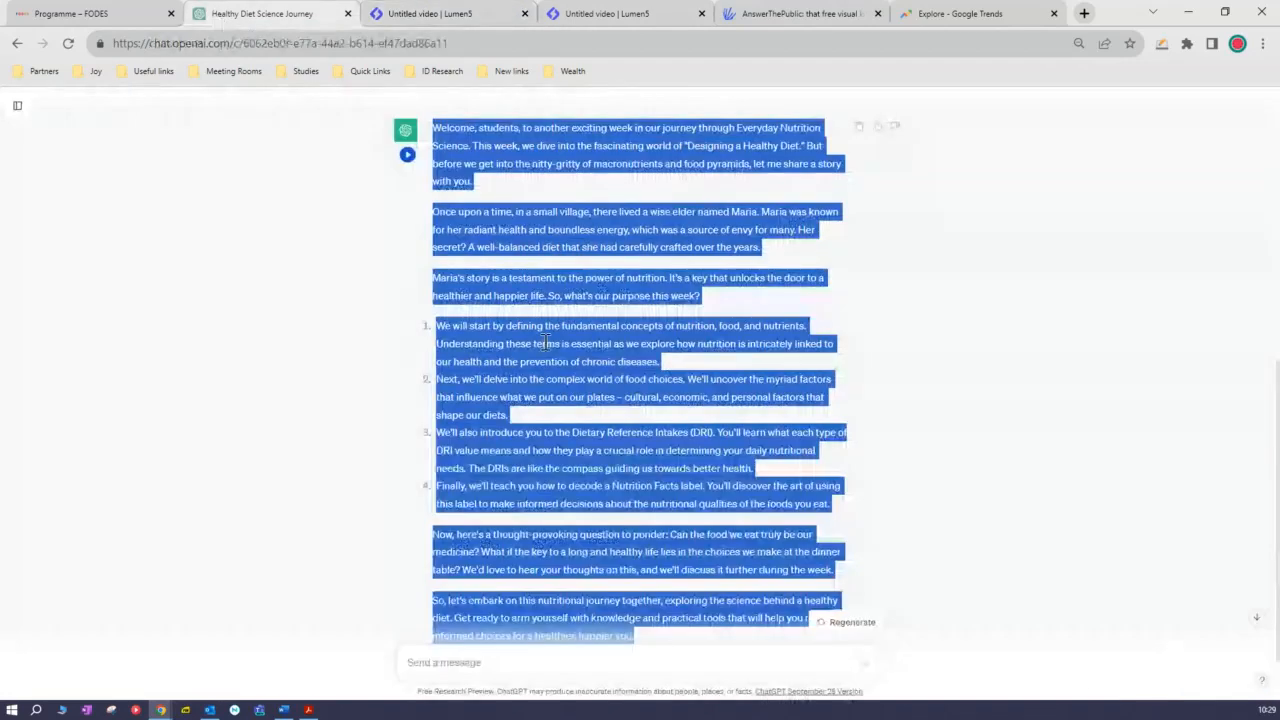
left_click(545, 340)
left_click_drag(434, 126, 636, 576)
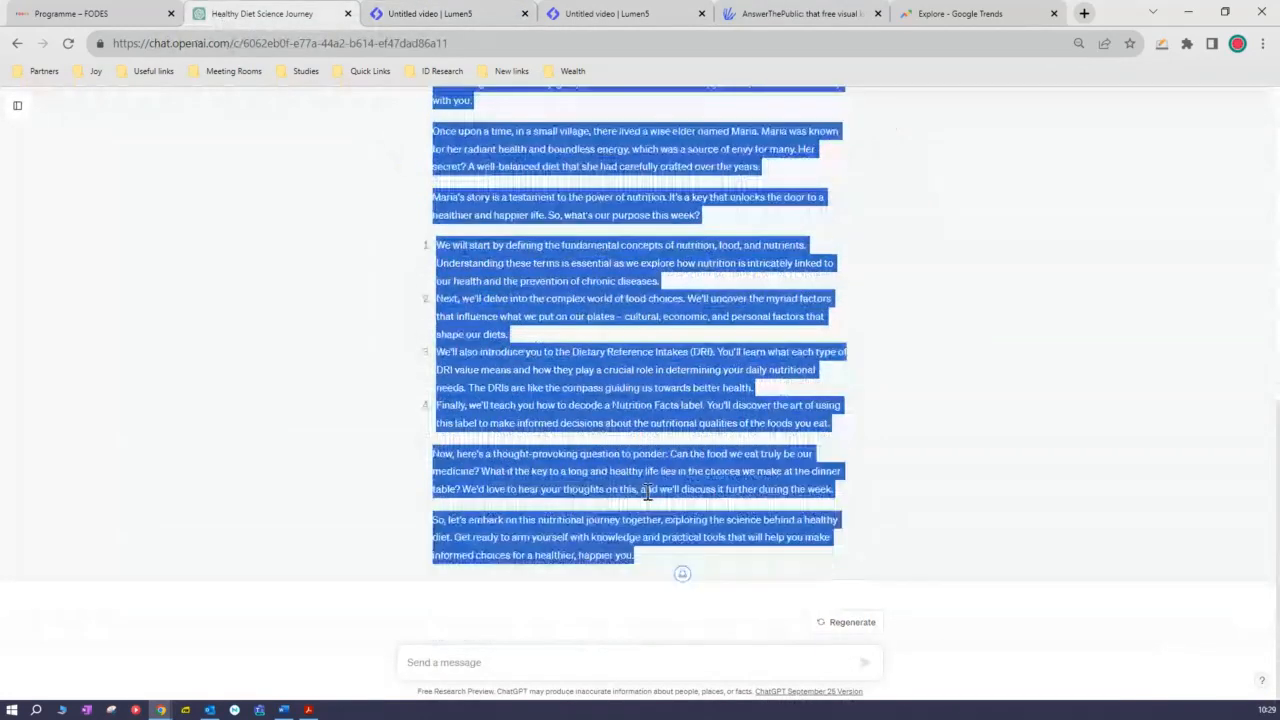
left_click(428, 14)
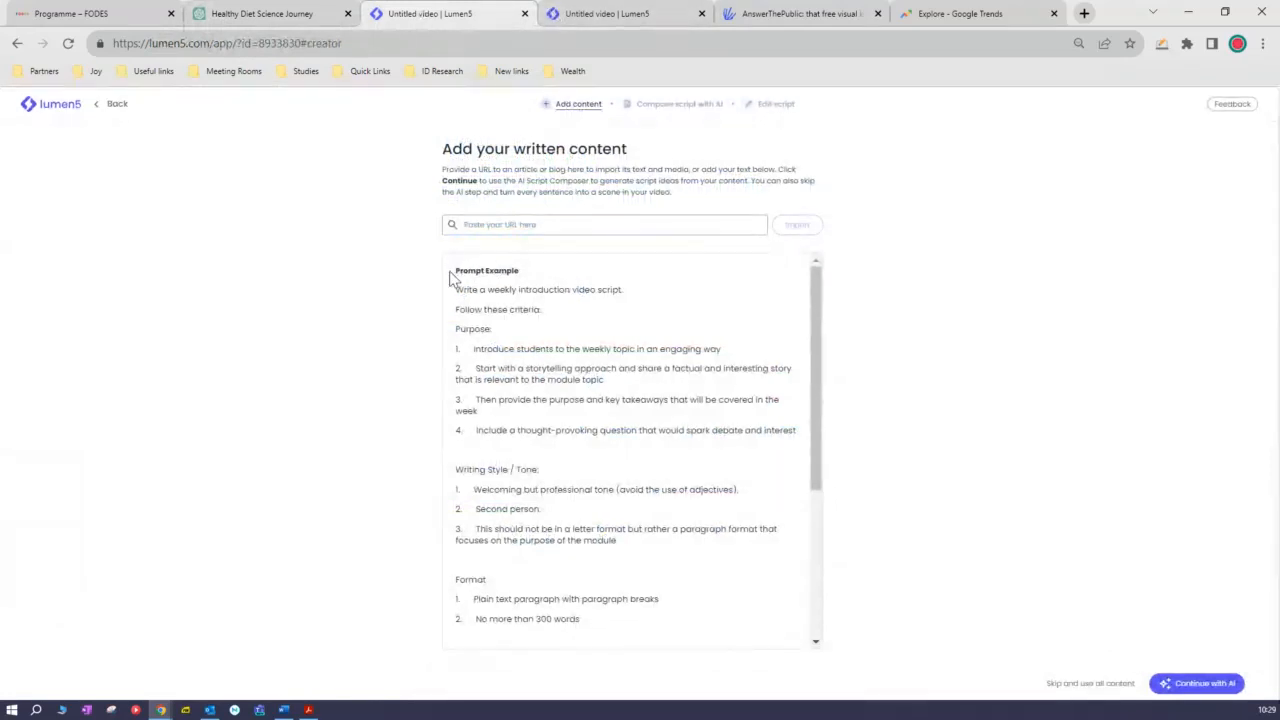
left_click_drag(456, 270, 674, 663)
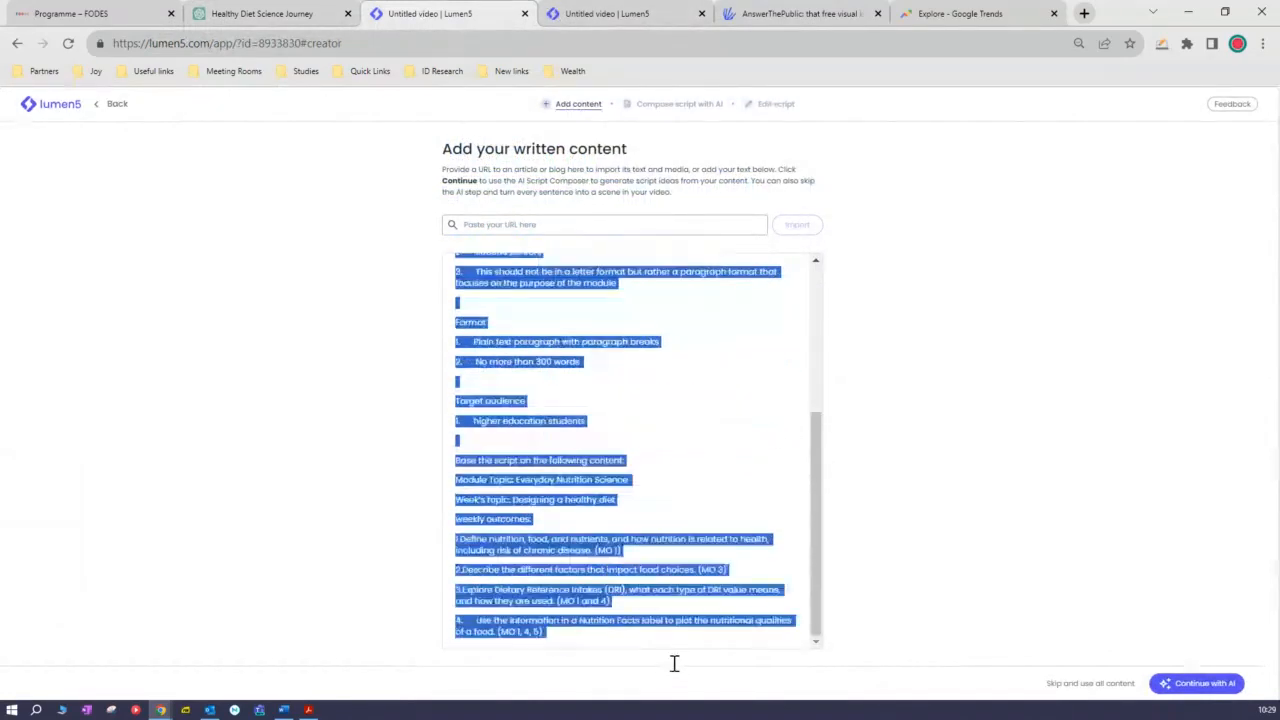
key("ctrl+v")
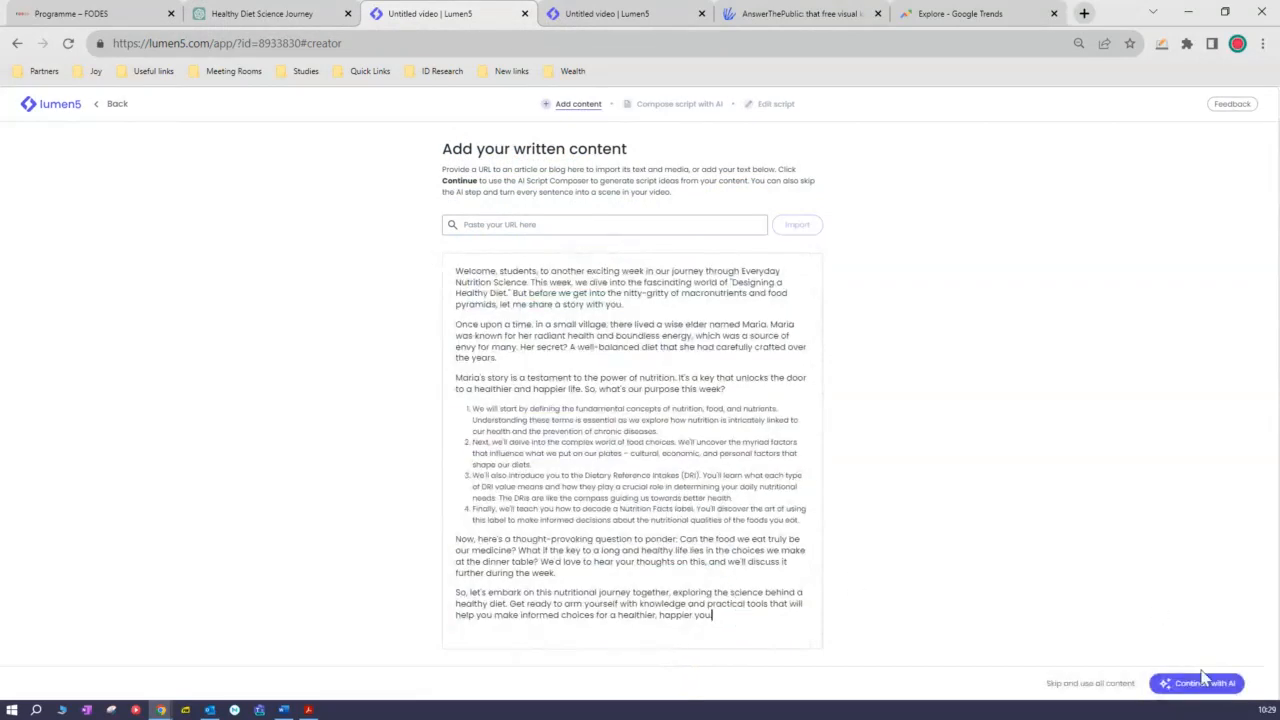
Step: Skip the AI composer, use all the content as scenes, and convert the script to a video
left_click(1083, 685)
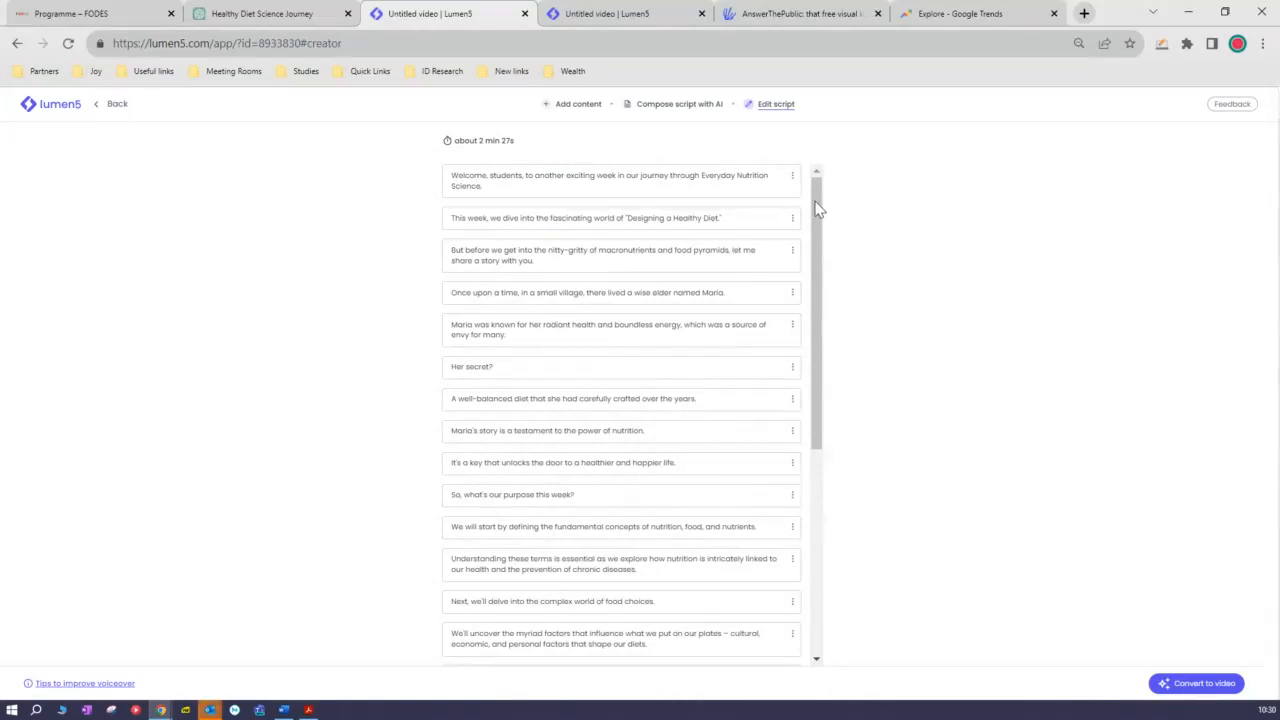
left_click_drag(816, 208, 842, 228)
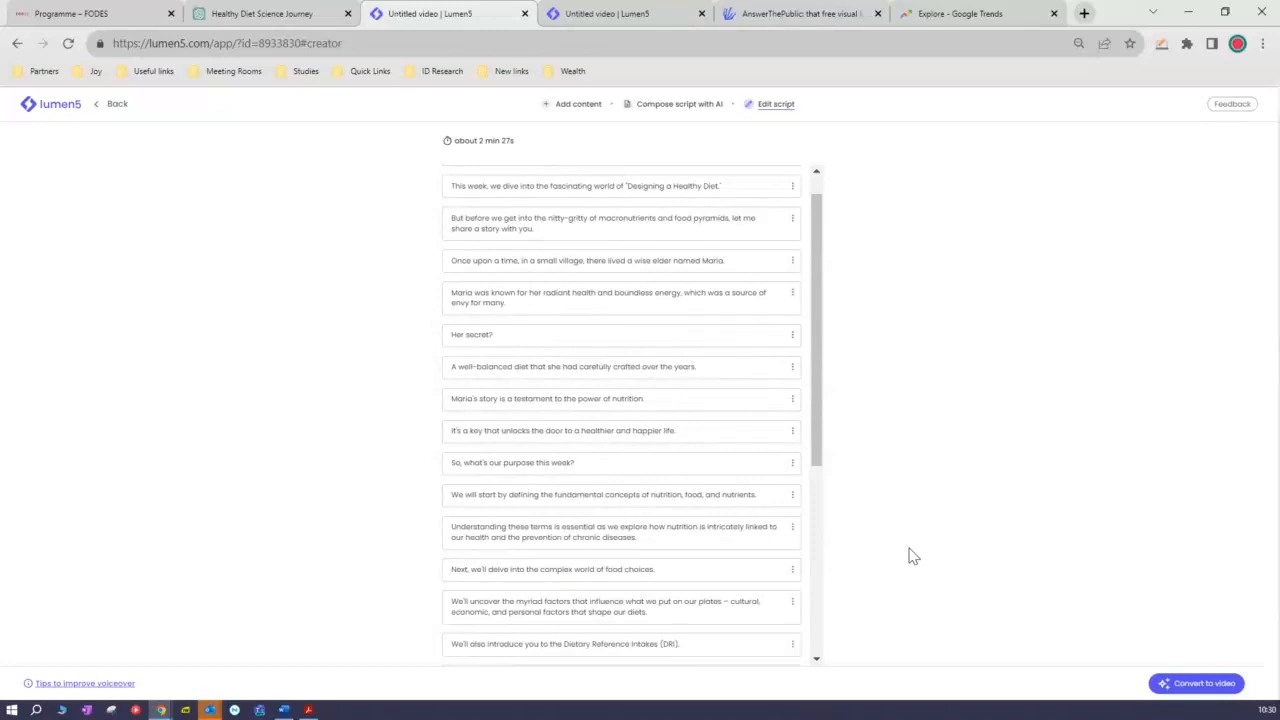
scroll(869, 426, "down", 3)
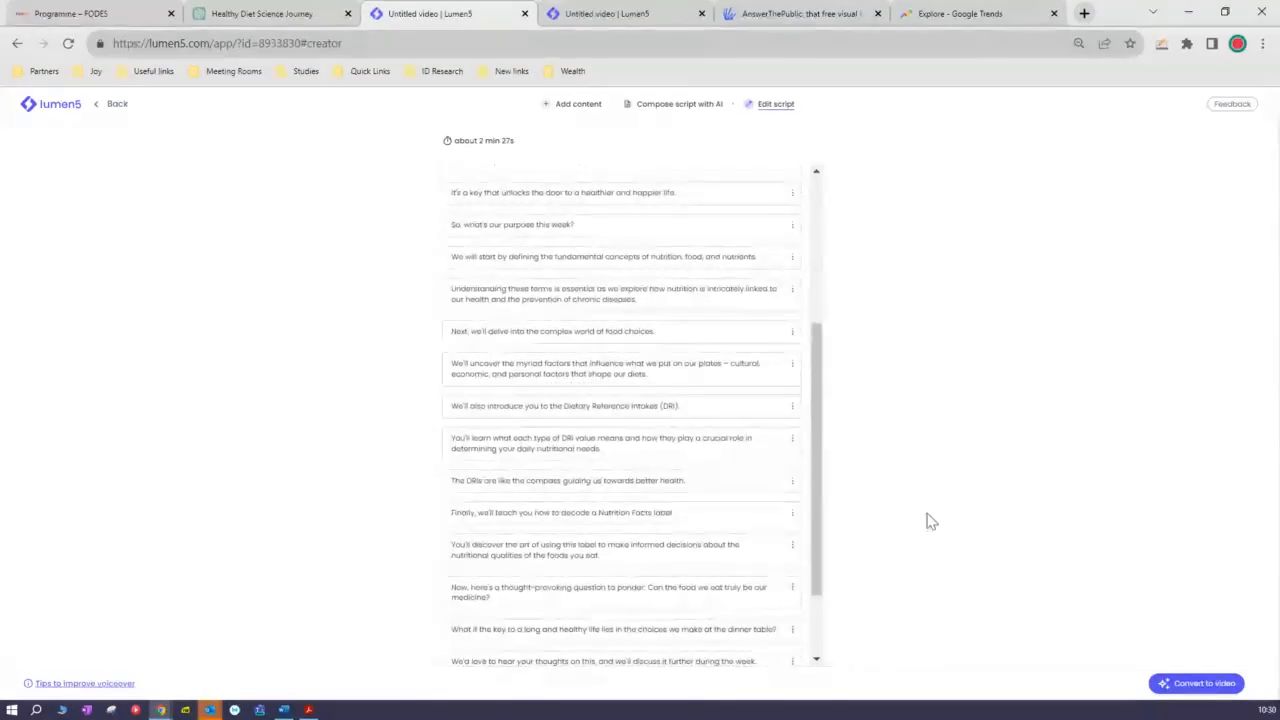
left_click(1177, 690)
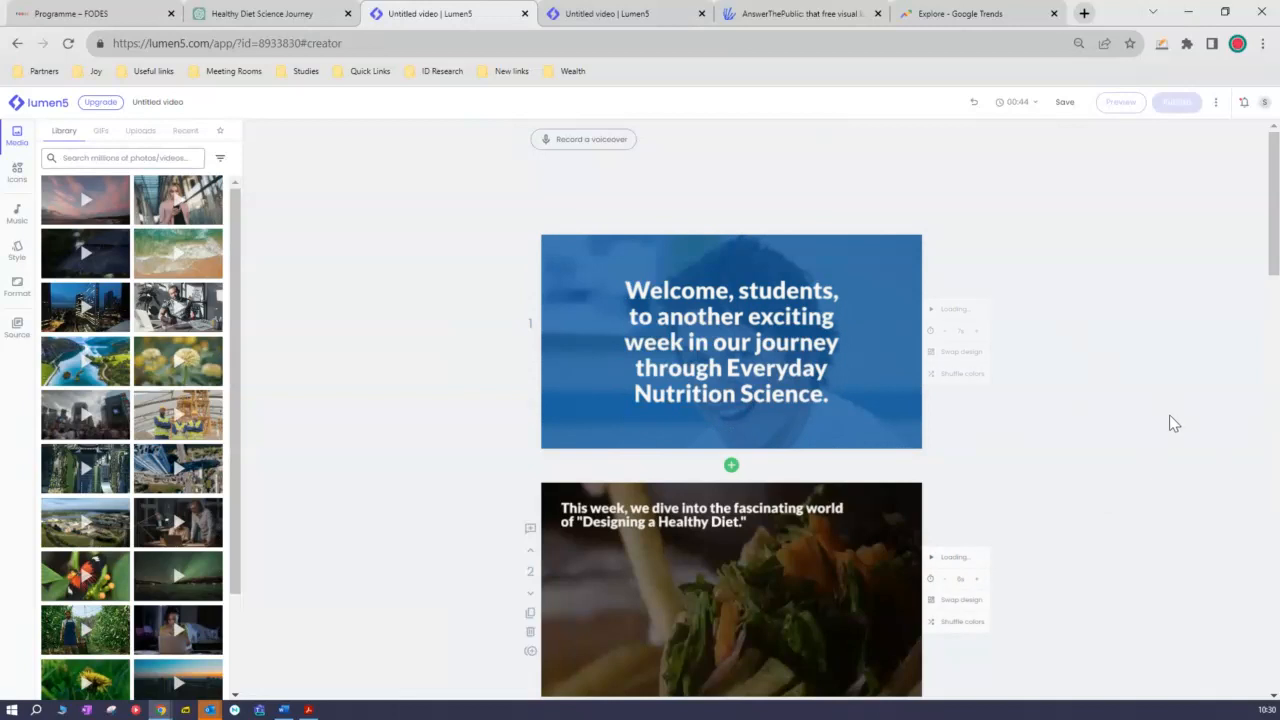
Step: Review the generated video scenes, checking how the script text is matched with the background media
scroll(1150, 440, "down", 1)
scroll(1130, 460, "down", 4)
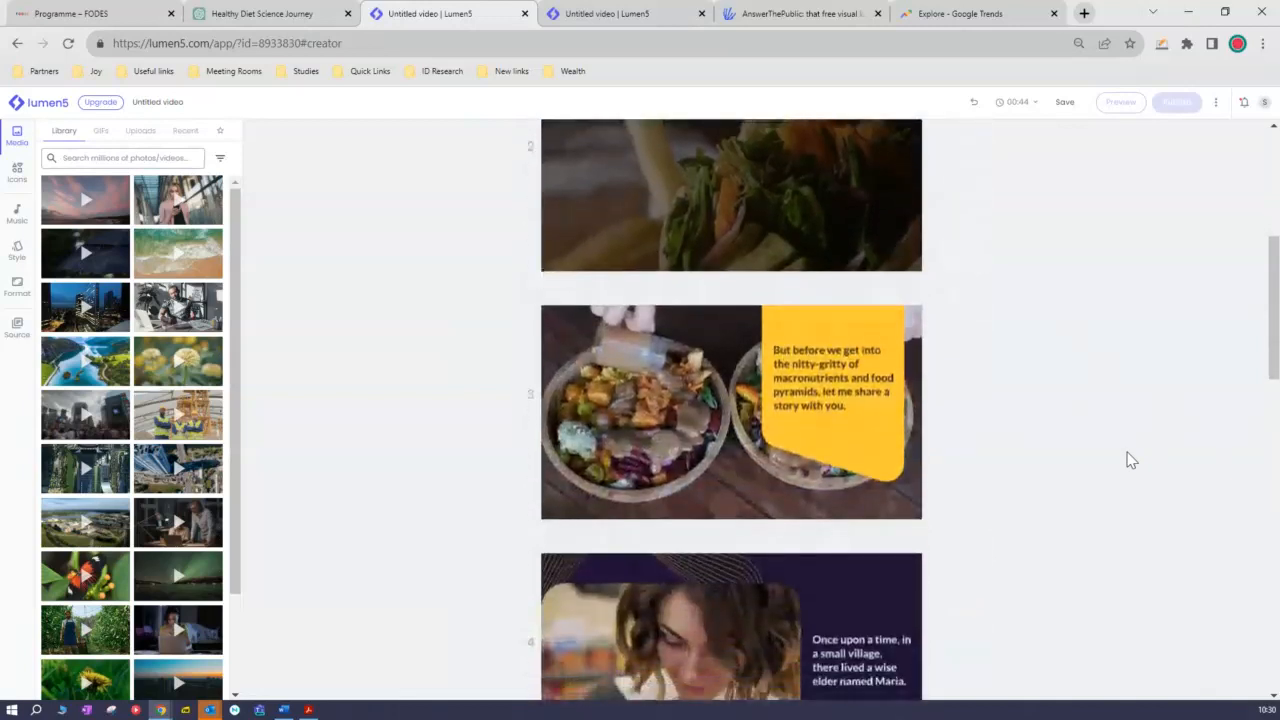
scroll(1130, 460, "down", 4)
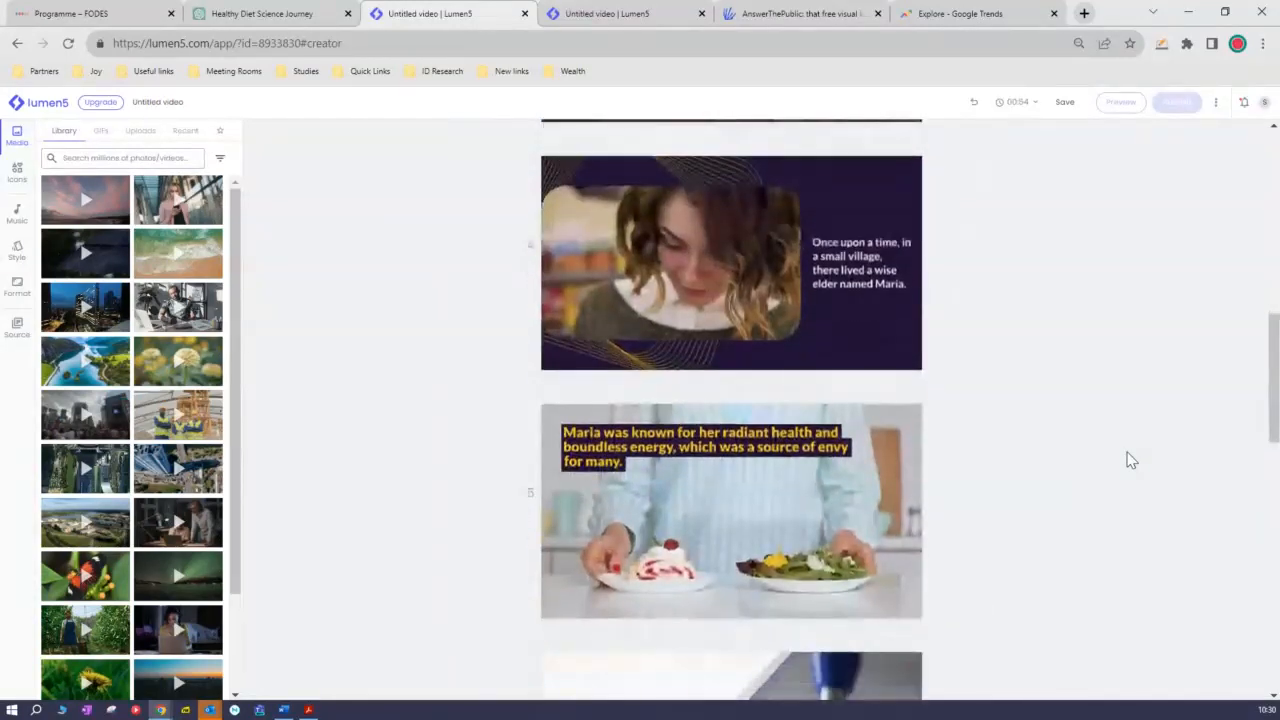
scroll(1130, 460, "down", 4)
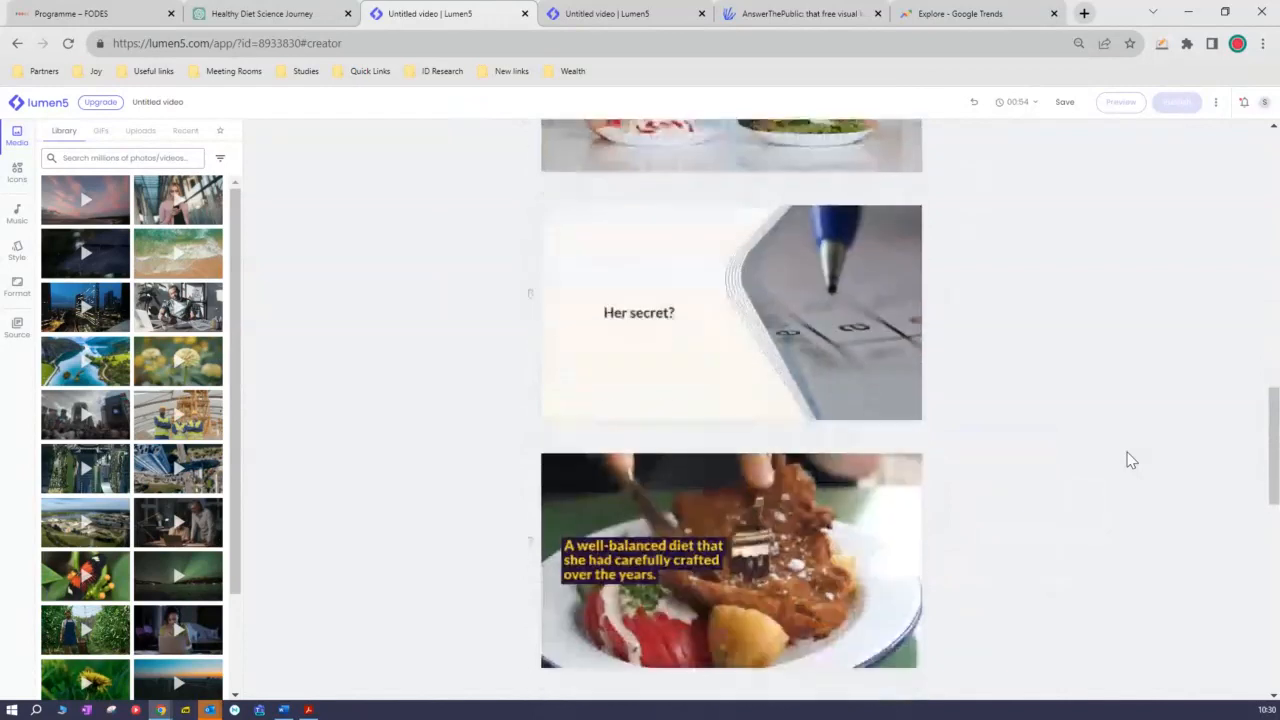
scroll(1130, 460, "down", 2)
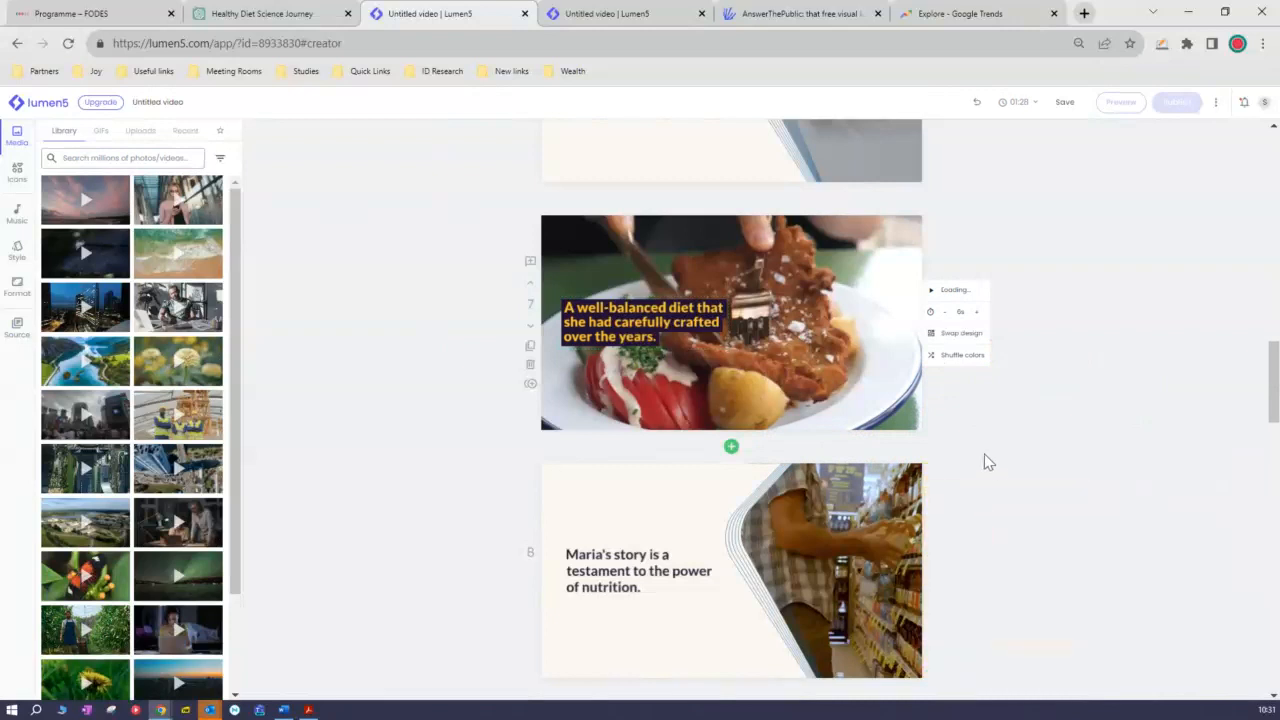
scroll(990, 465, "up", 5)
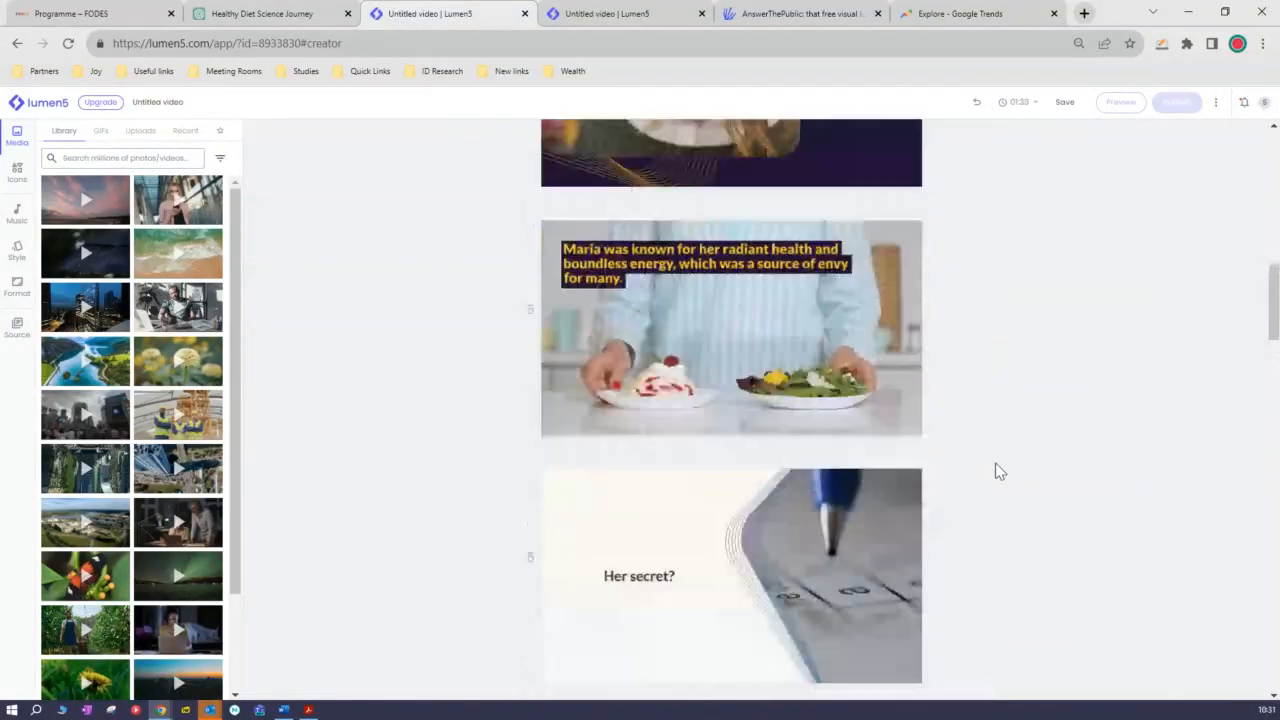
scroll(997, 471, "up", 3)
scroll(995, 470, "down", 3)
scroll(995, 470, "up", 10)
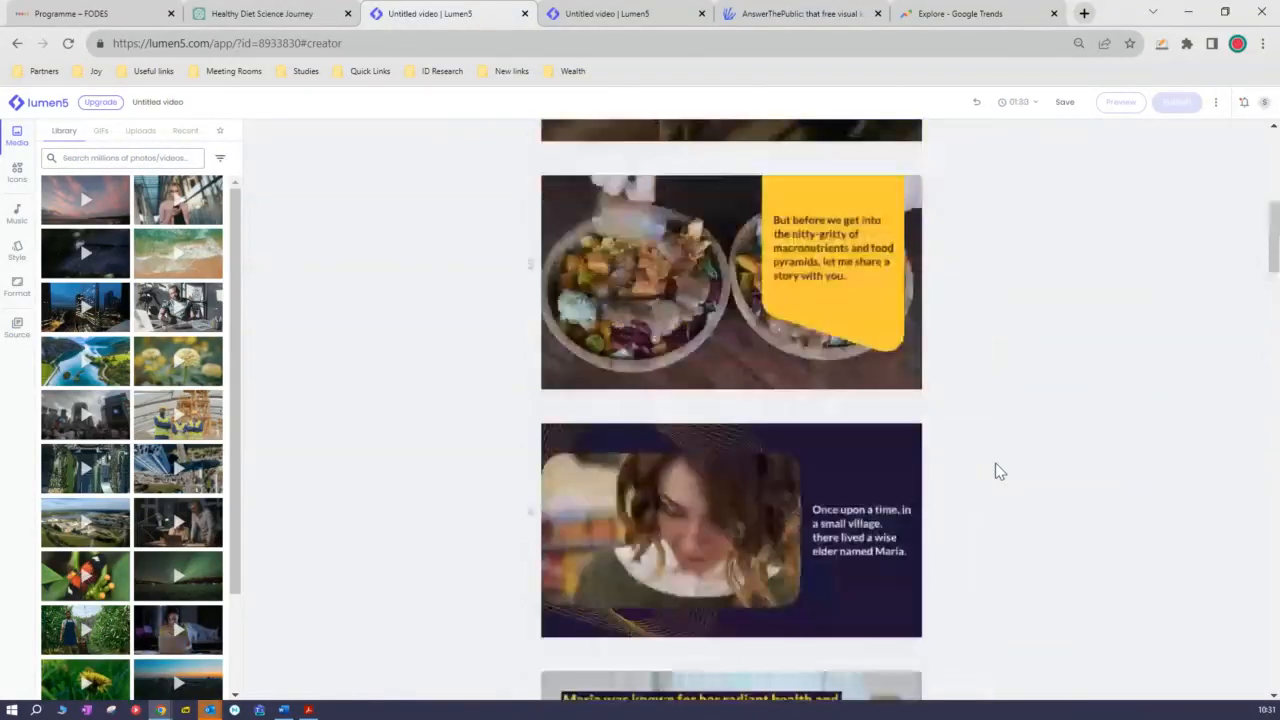
scroll(995, 465, "down", 15)
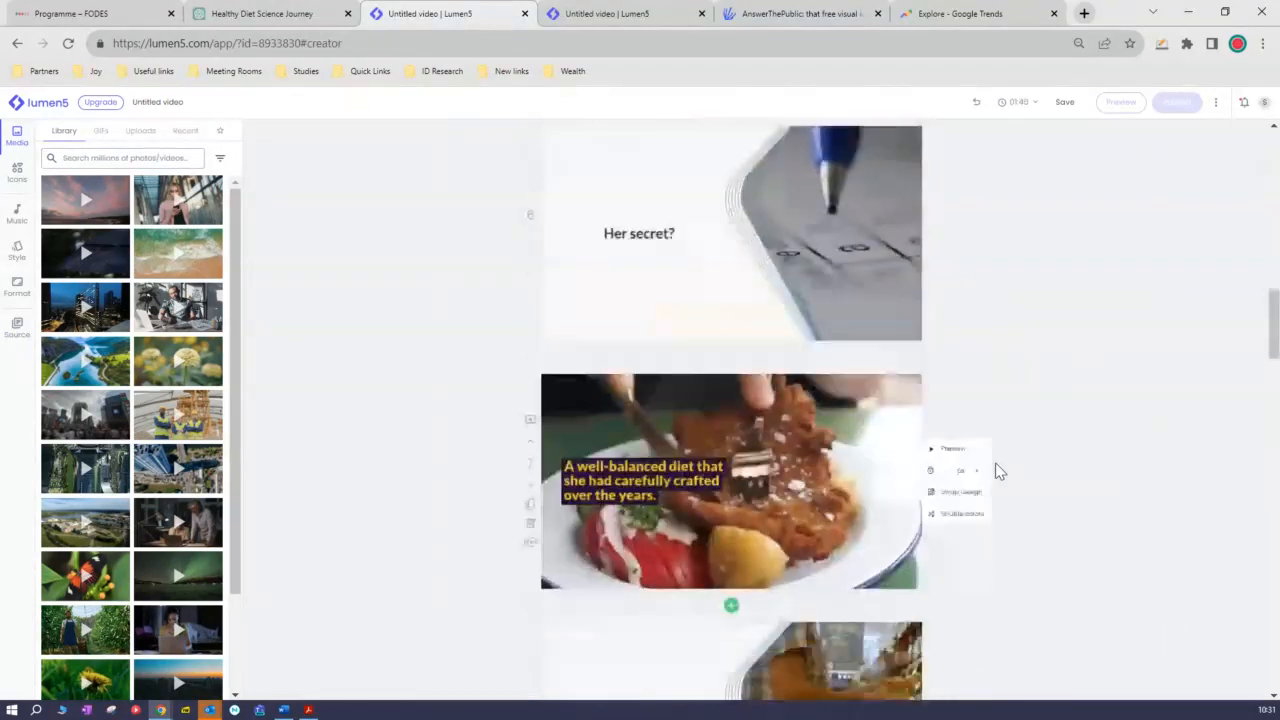
Step: Review the remaining scenes through to the last one, checking the background media matched to each line of script
scroll(997, 473, "down", 5)
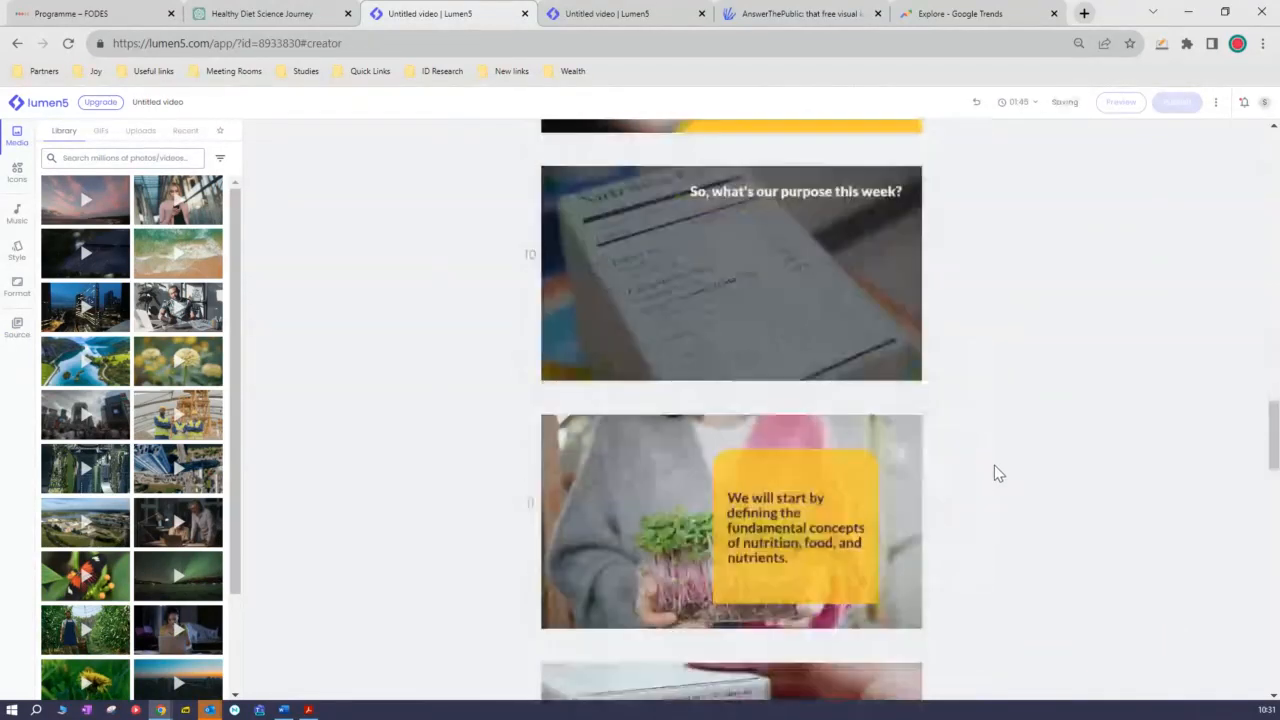
scroll(994, 465, "down", 3)
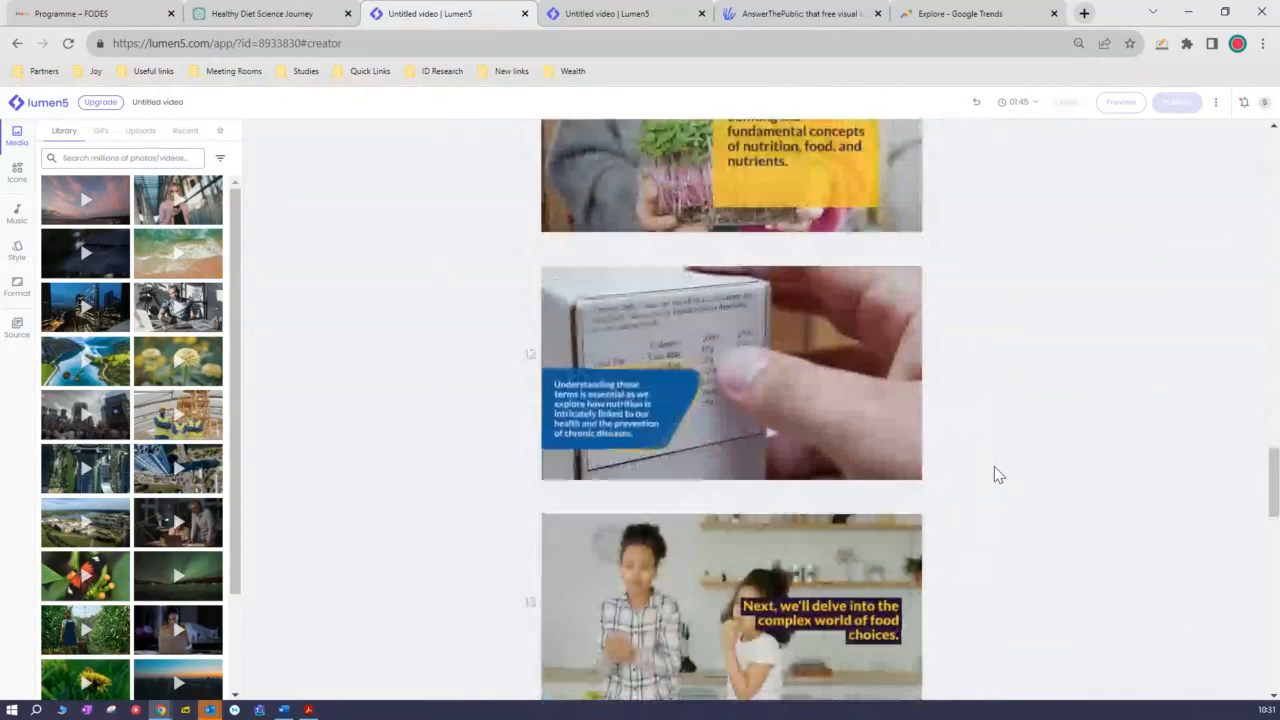
scroll(977, 465, "down", 2)
scroll(977, 465, "down", 3)
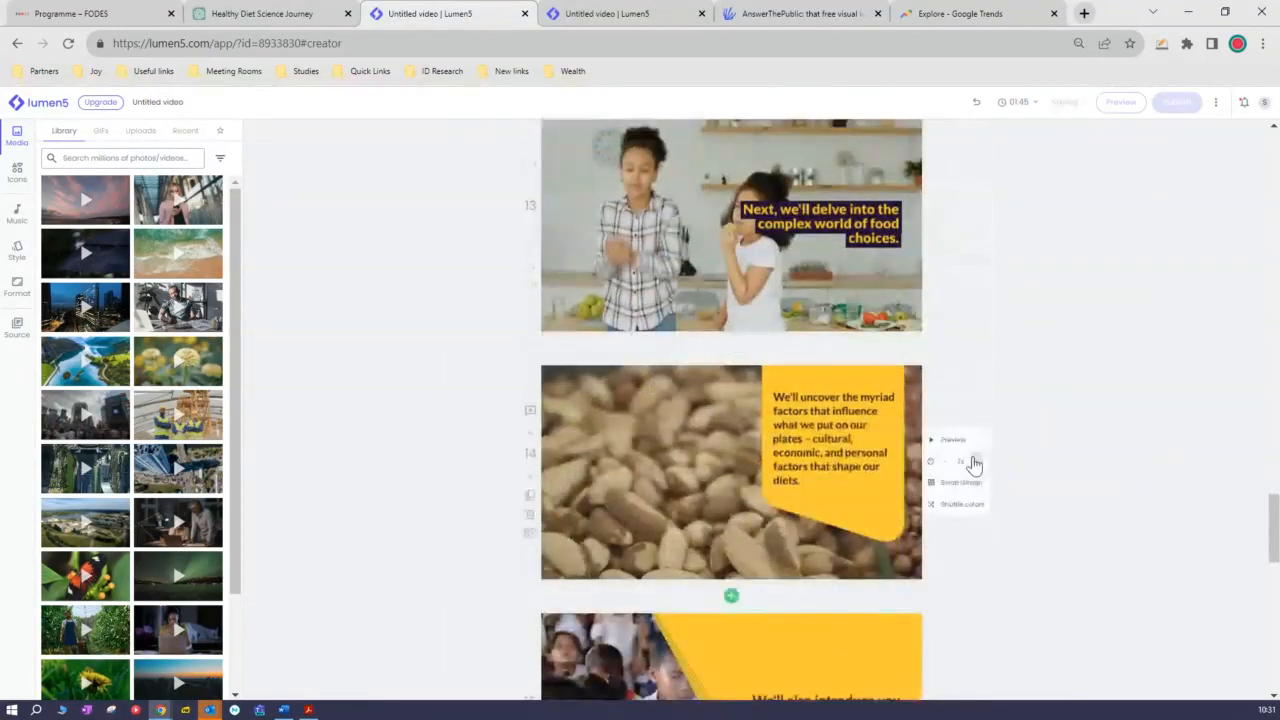
scroll(974, 465, "down", 4)
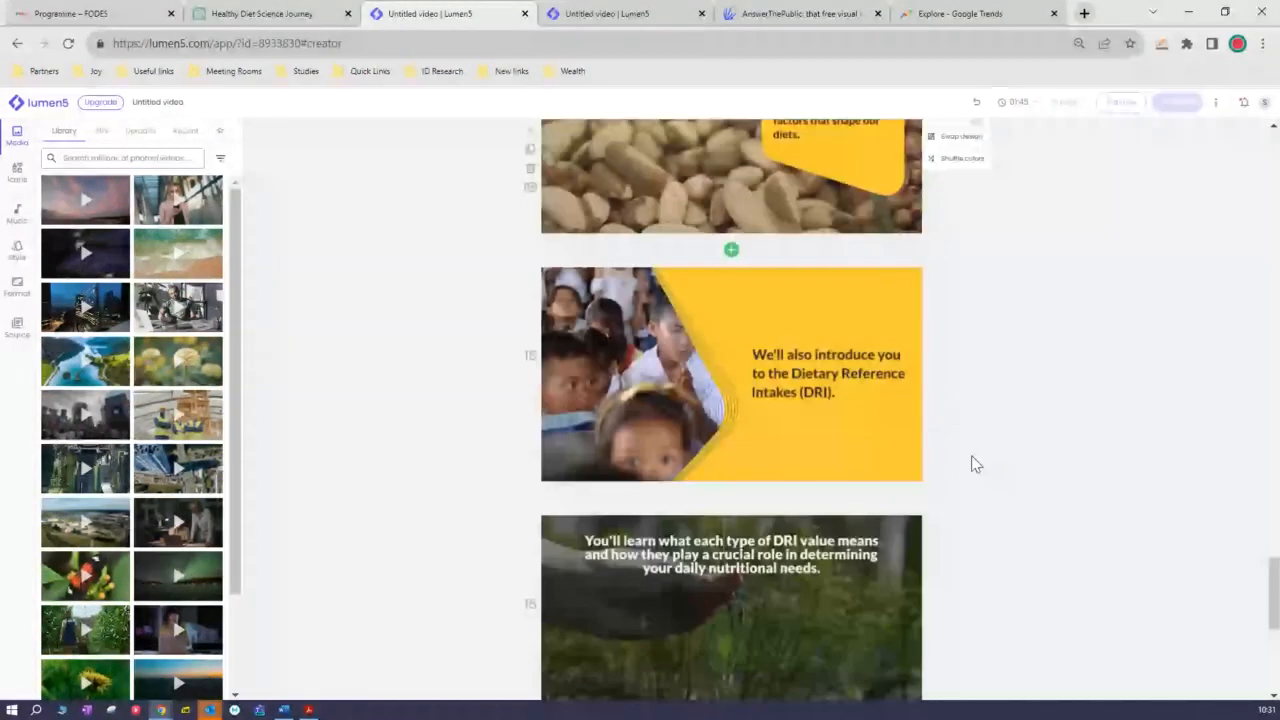
scroll(977, 465, "down", 8)
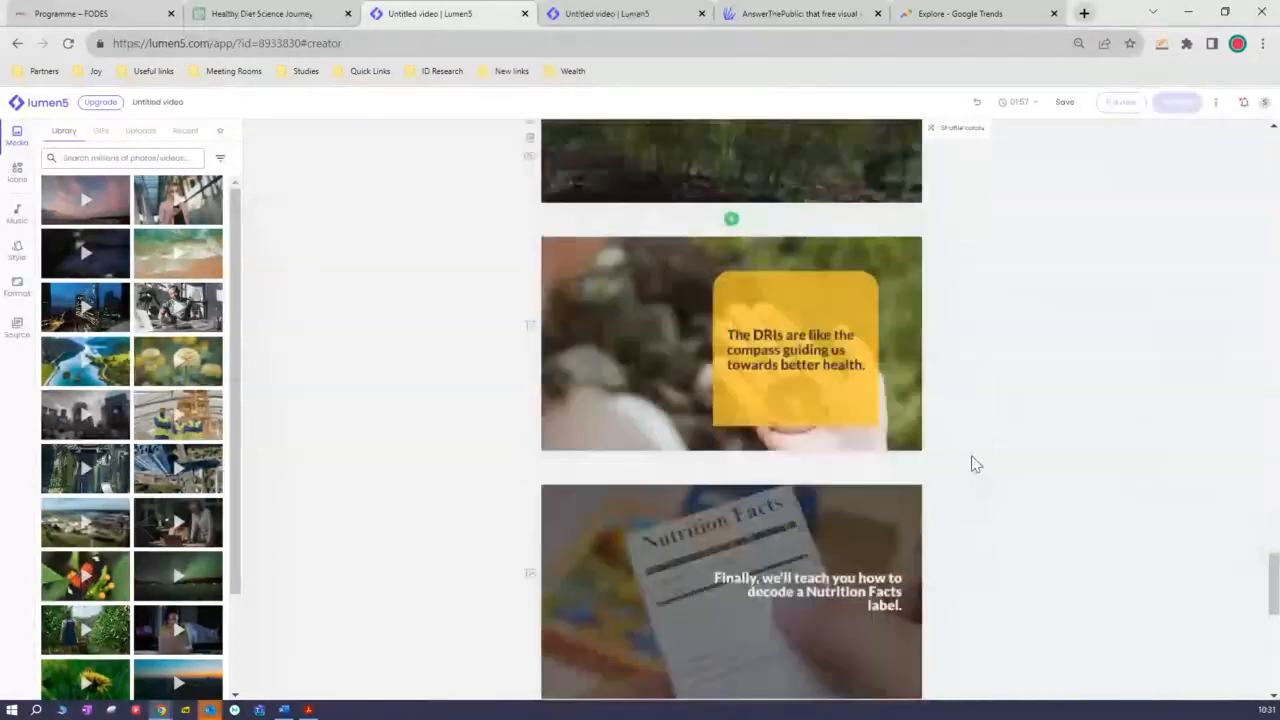
scroll(1035, 466, "up", 7)
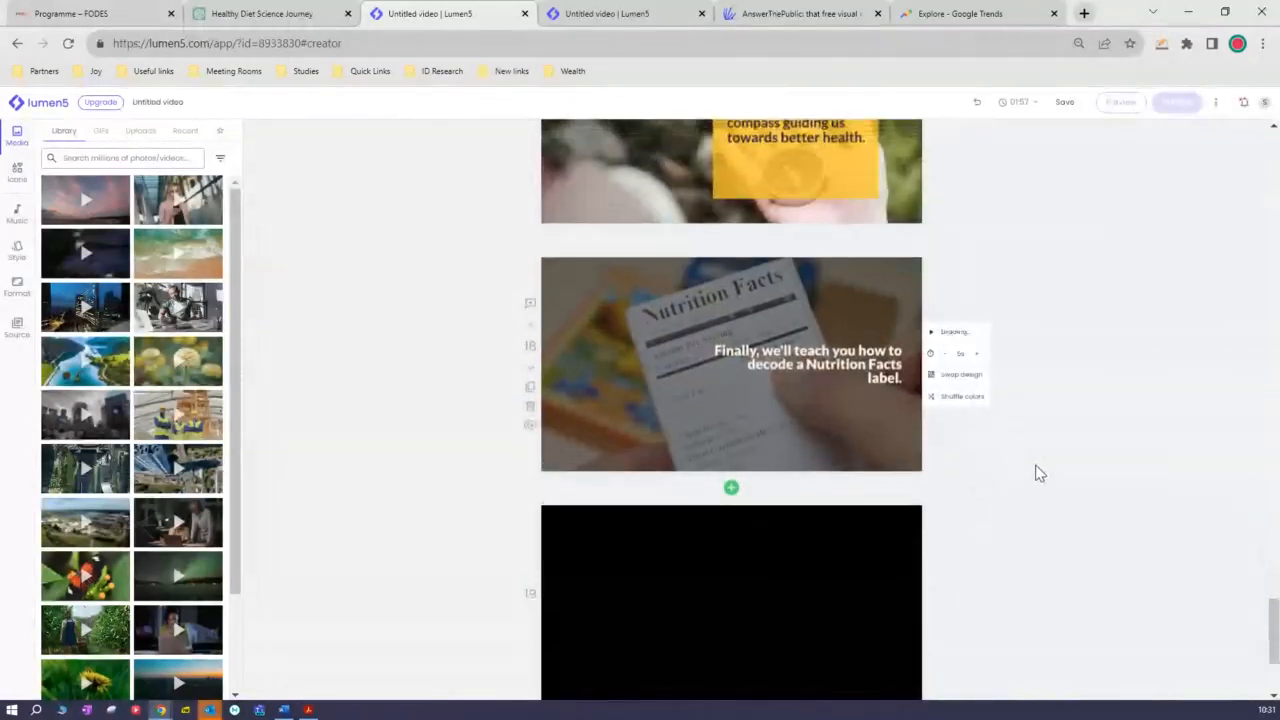
scroll(1087, 451, "up", 14)
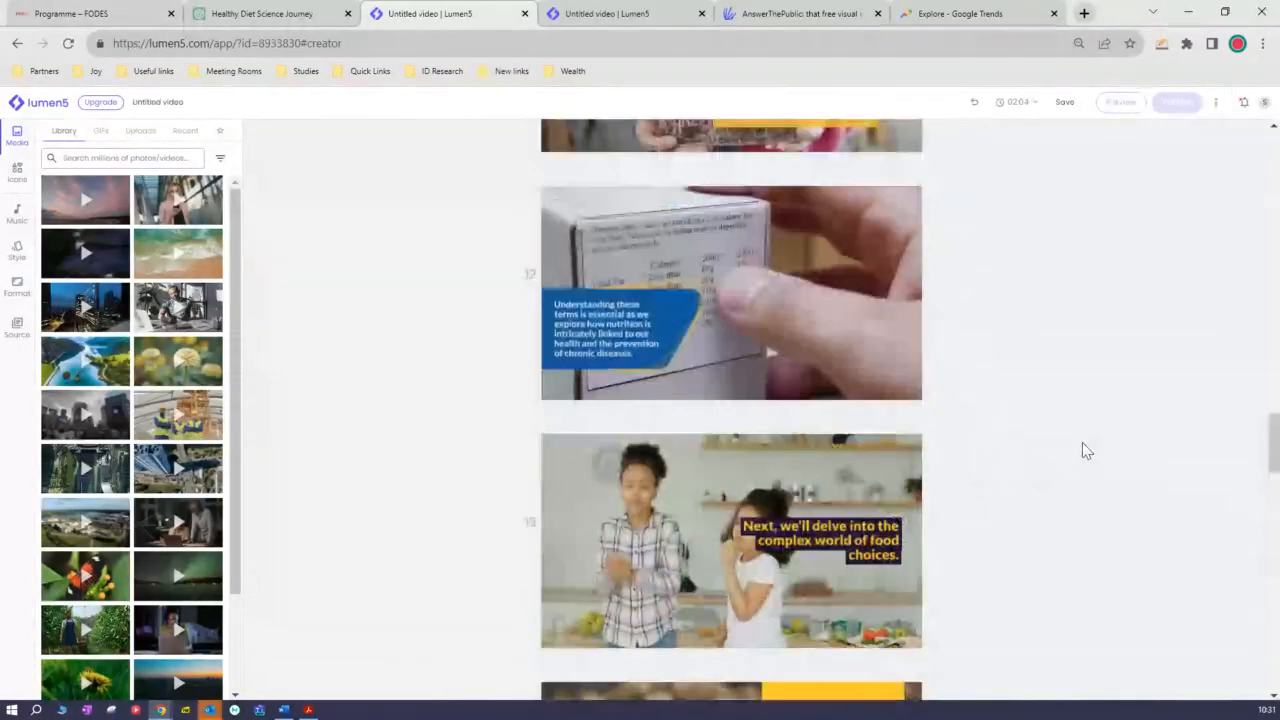
scroll(1087, 451, "up", 3)
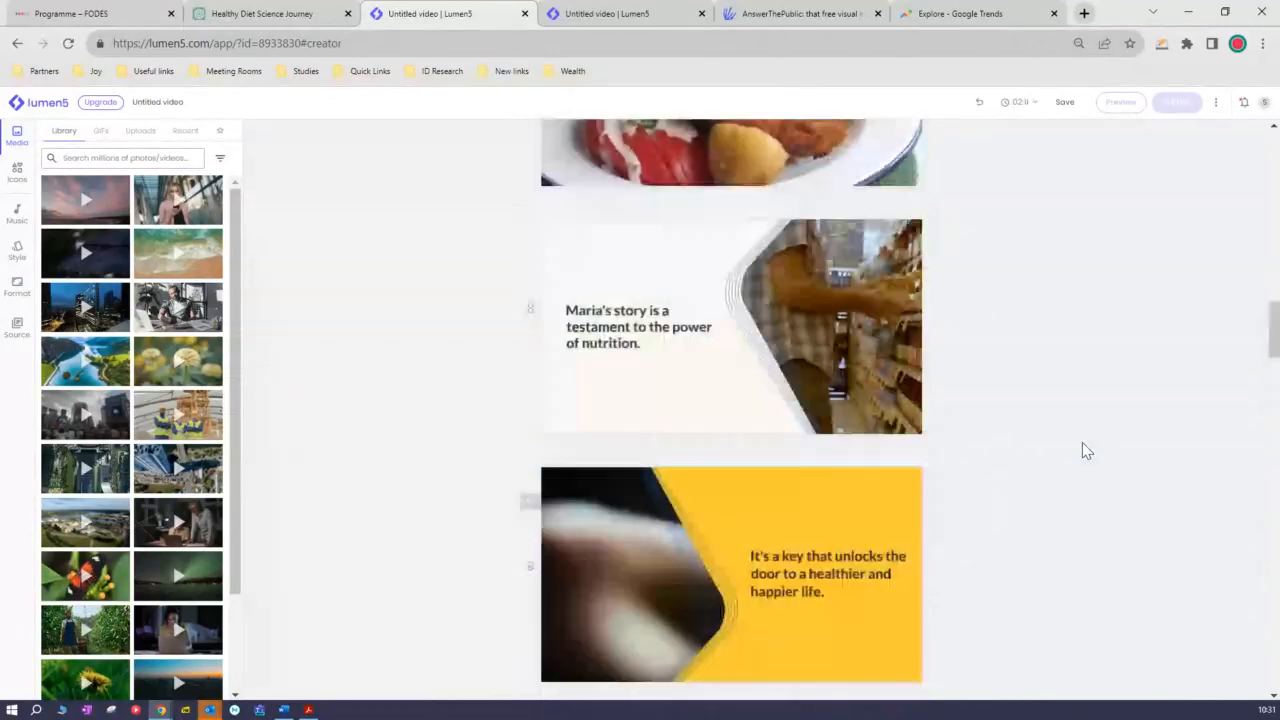
scroll(1087, 451, "up", 11)
Step: Search the media library for "food" and replace the "Her secret?" scene's background with the cherry tomatoes clip
scroll(1087, 451, "down", 3)
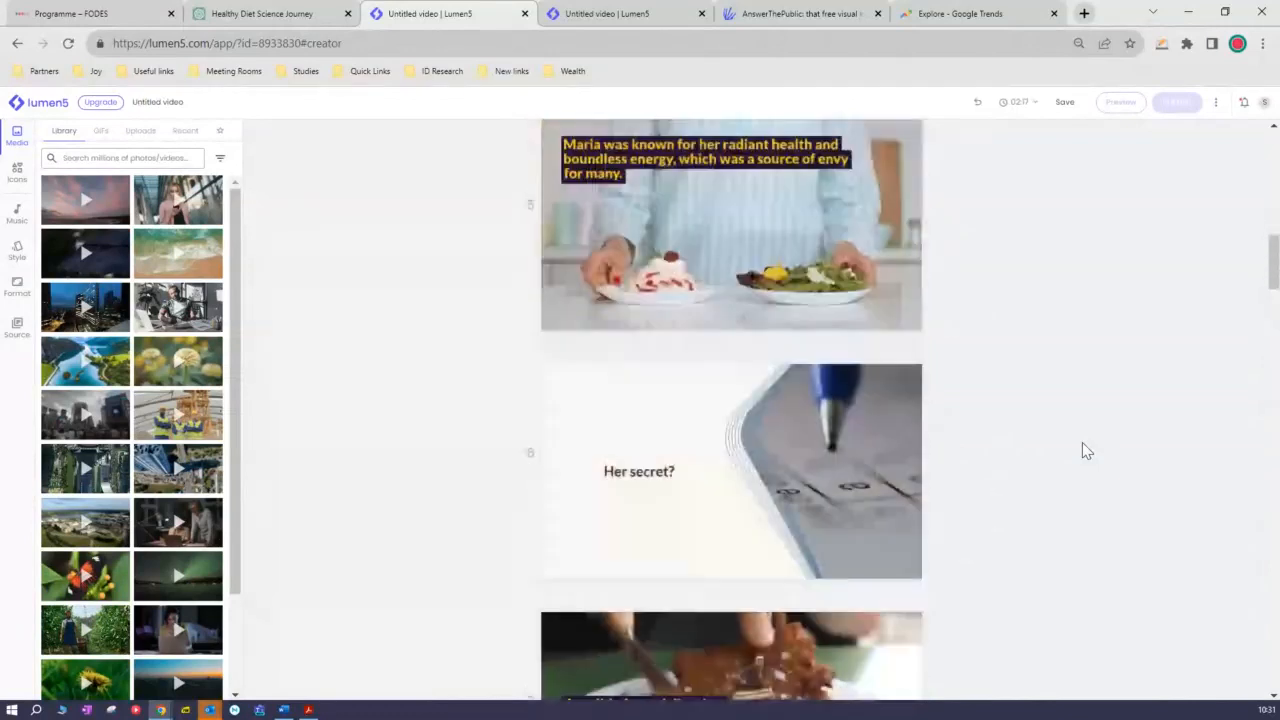
scroll(1083, 446, "down", 1)
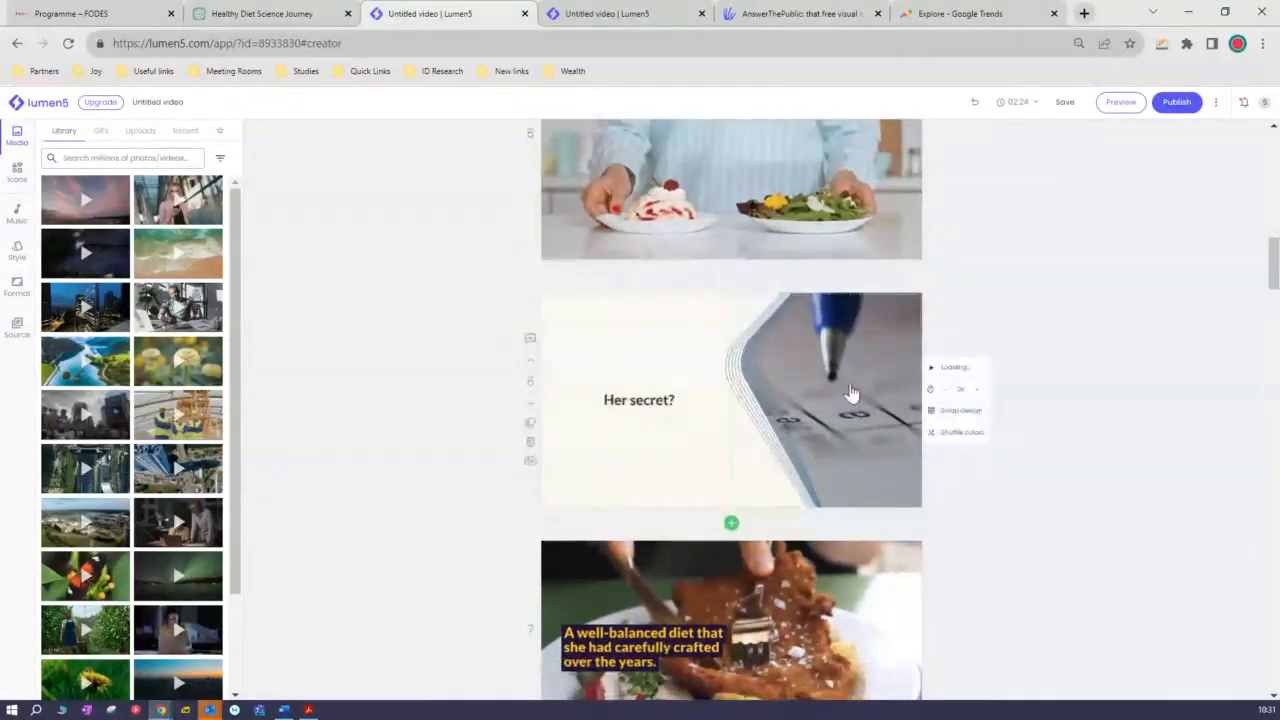
mouse_move(851, 393)
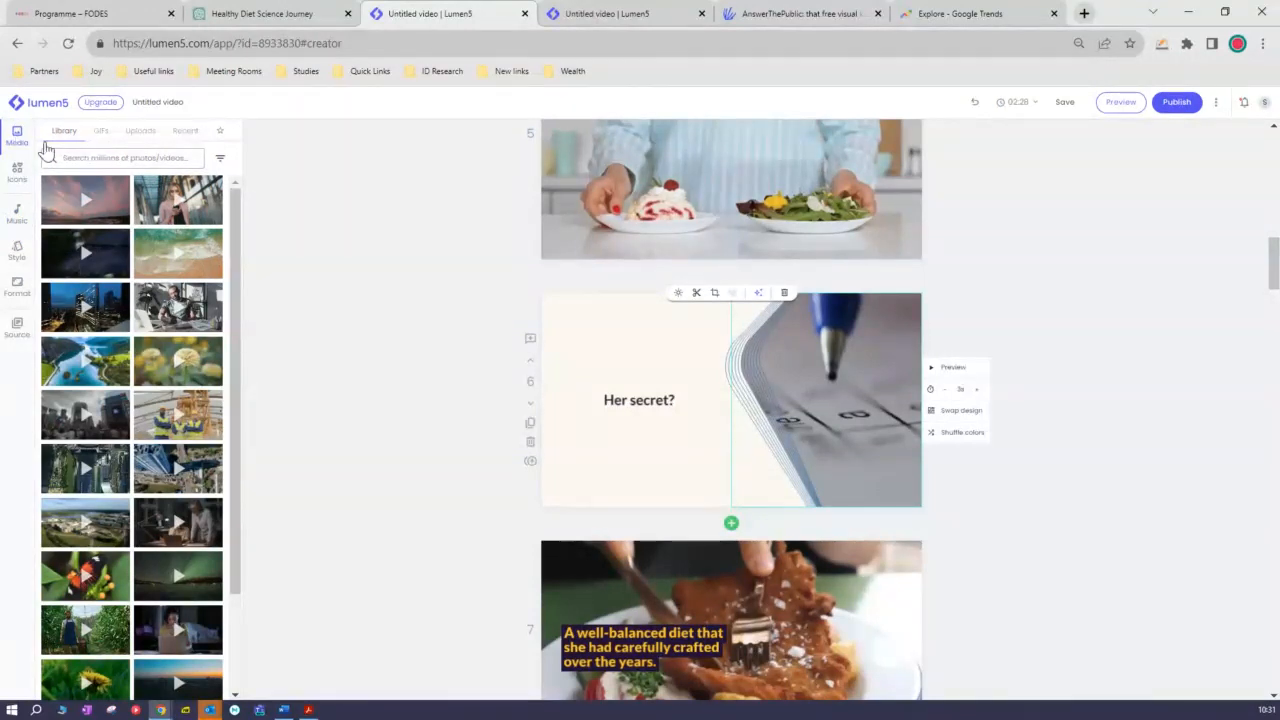
left_click(86, 159)
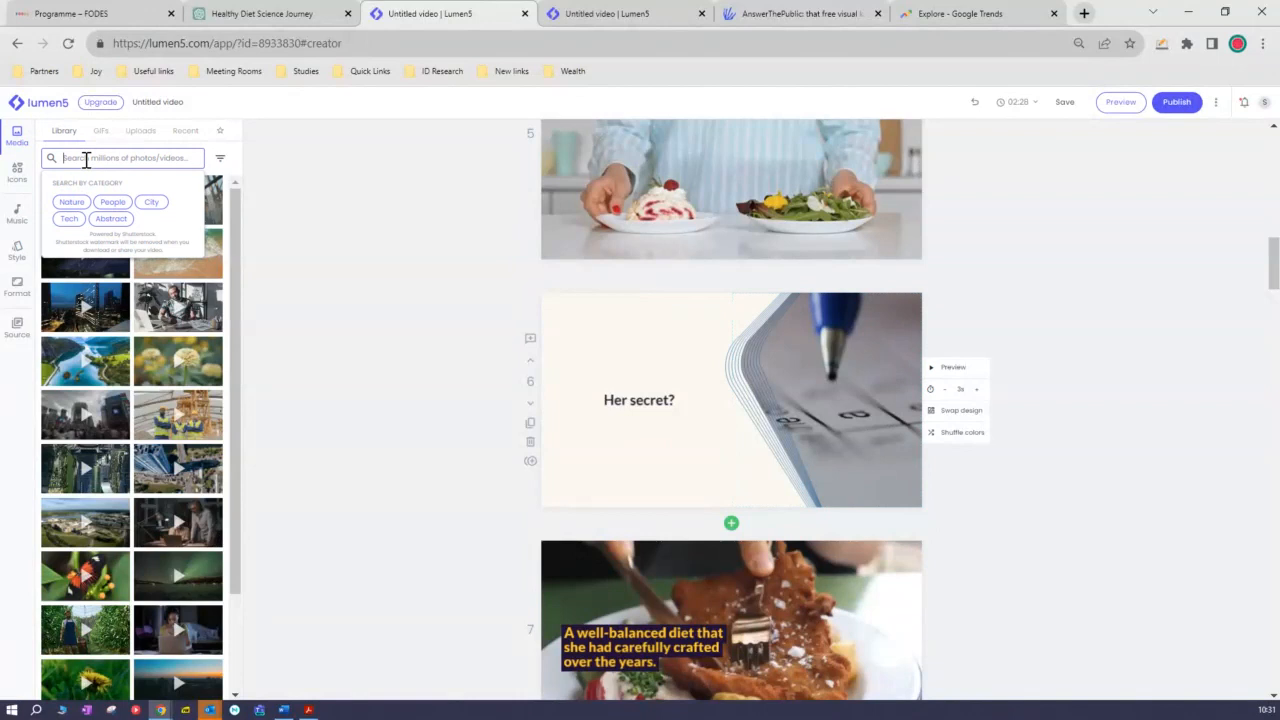
type("food")
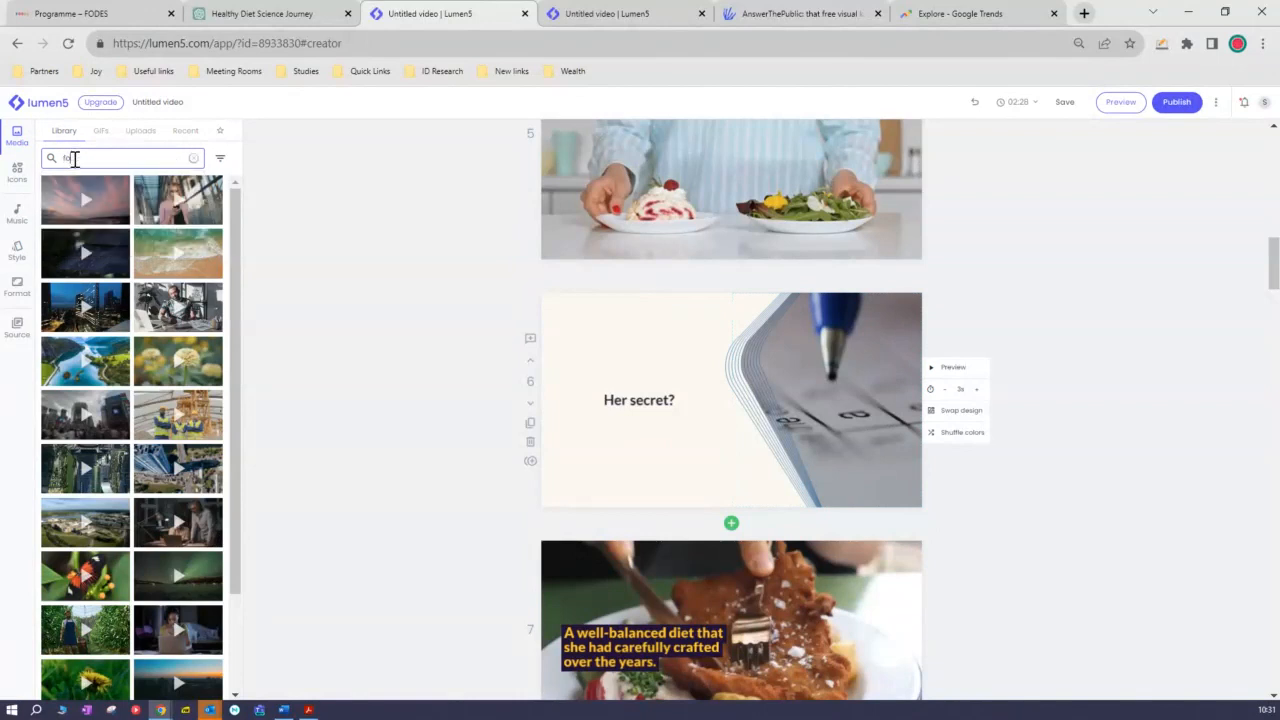
key("Return")
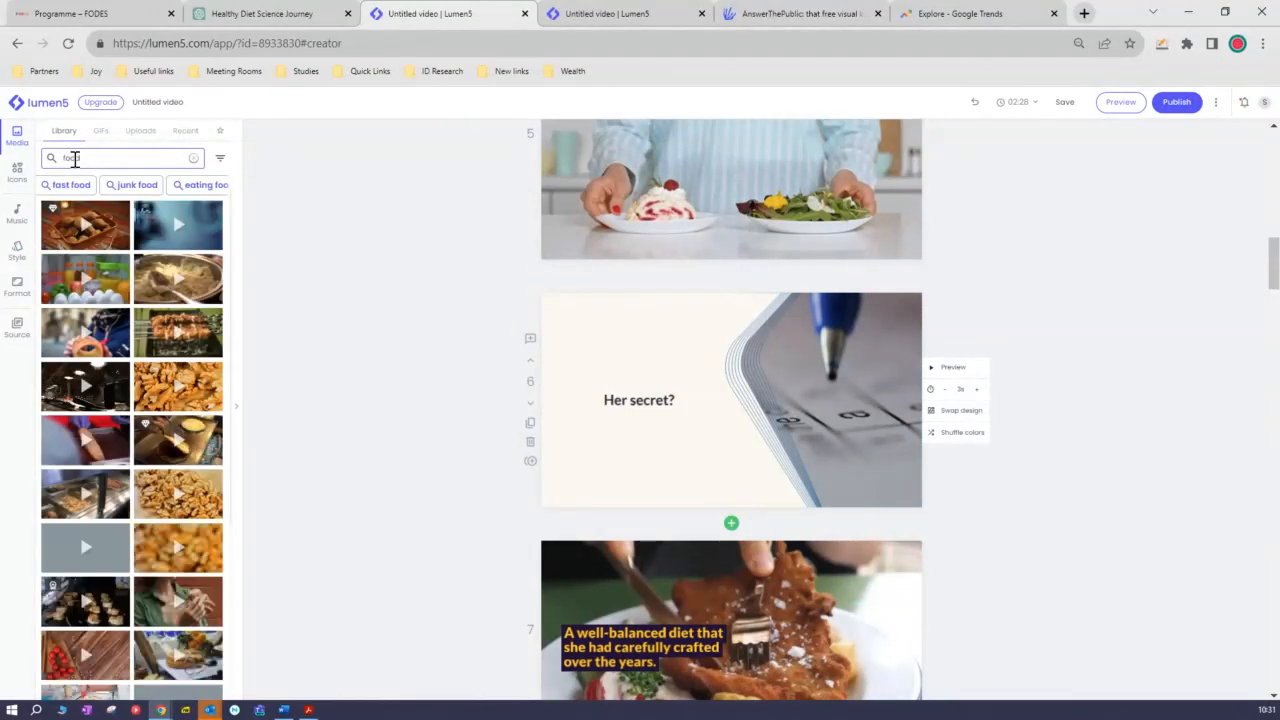
scroll(208, 322, "down", 3)
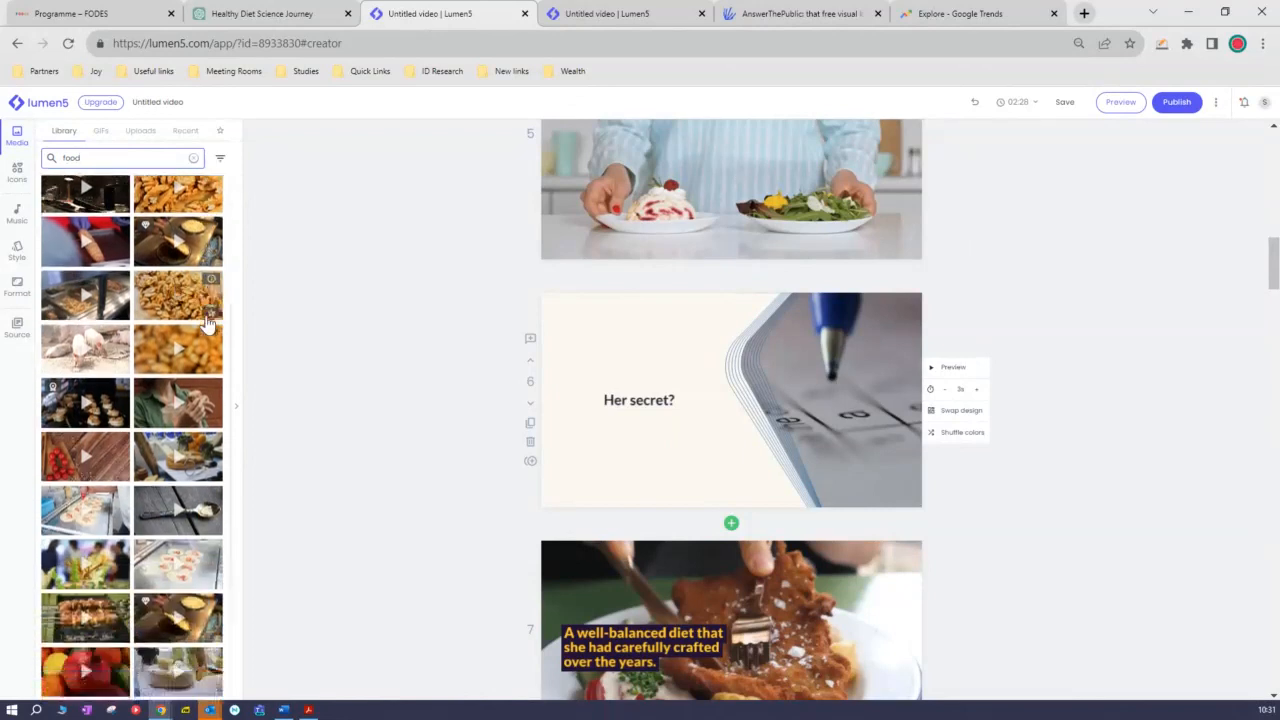
left_click_drag(62, 345, 863, 402)
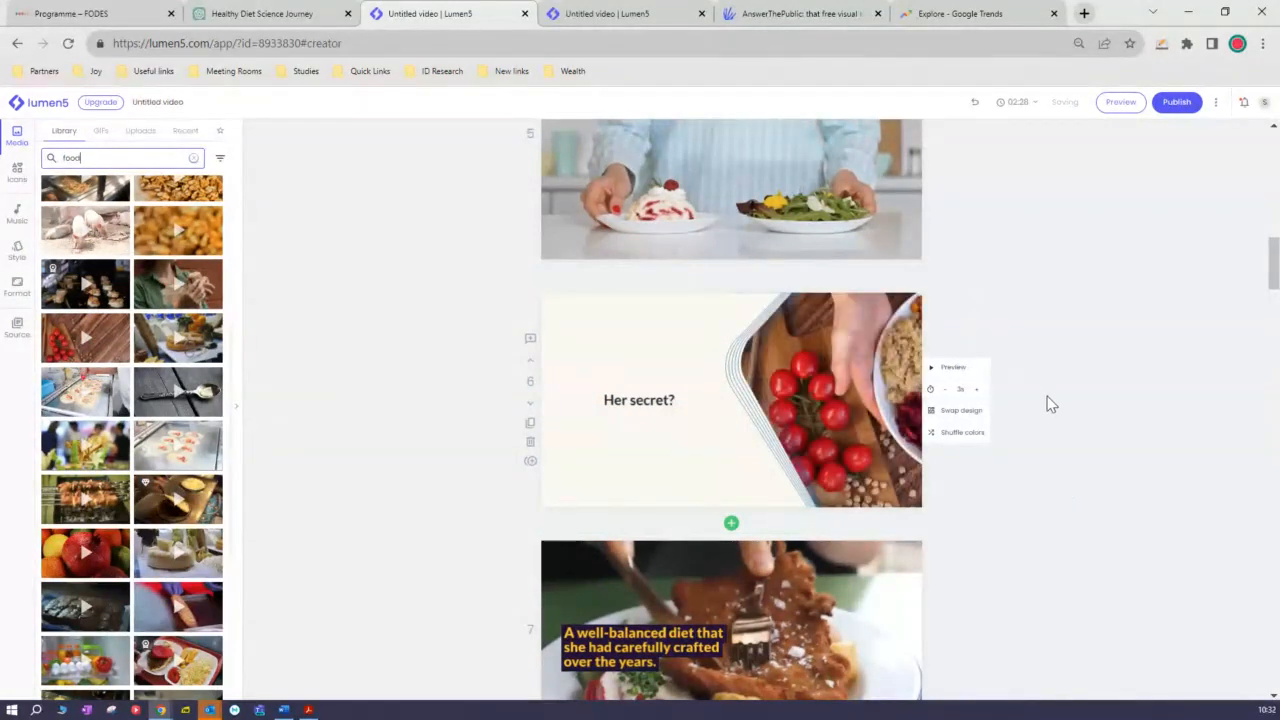
Step: Lower the video's default music volume to 36
scroll(1047, 400, "down", 2)
scroll(1047, 400, "up", 10)
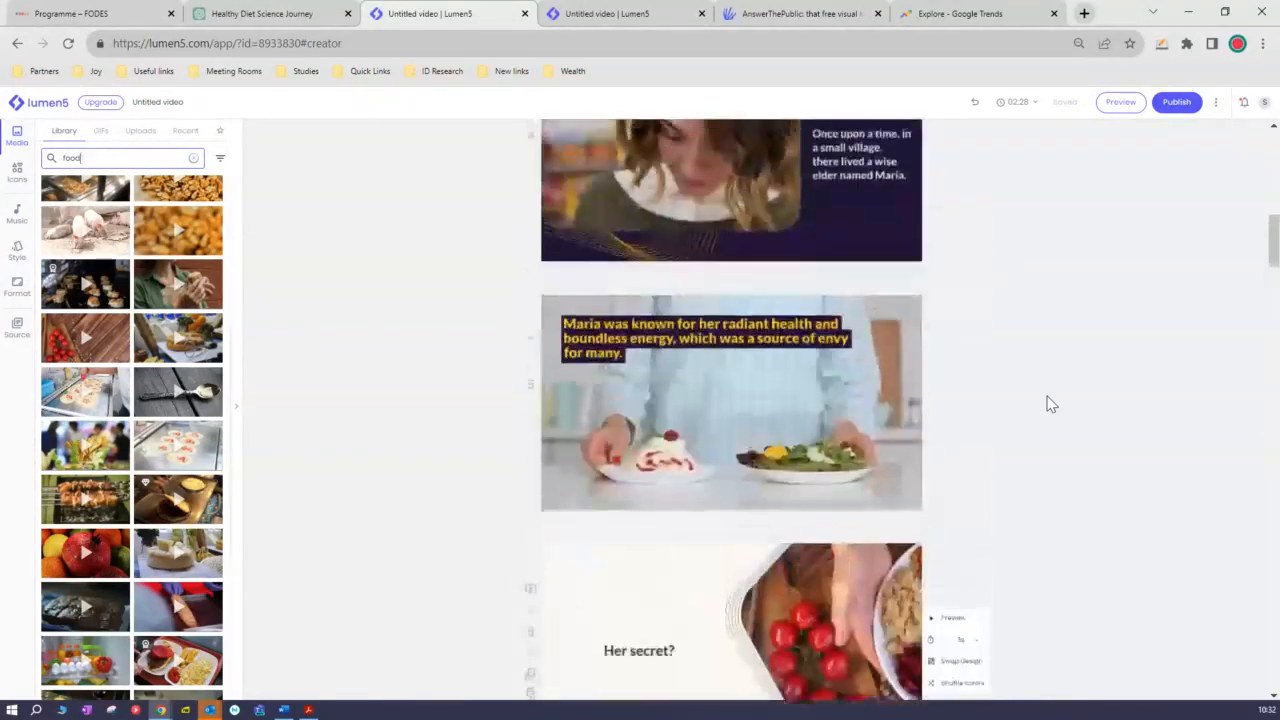
scroll(1047, 400, "up", 5)
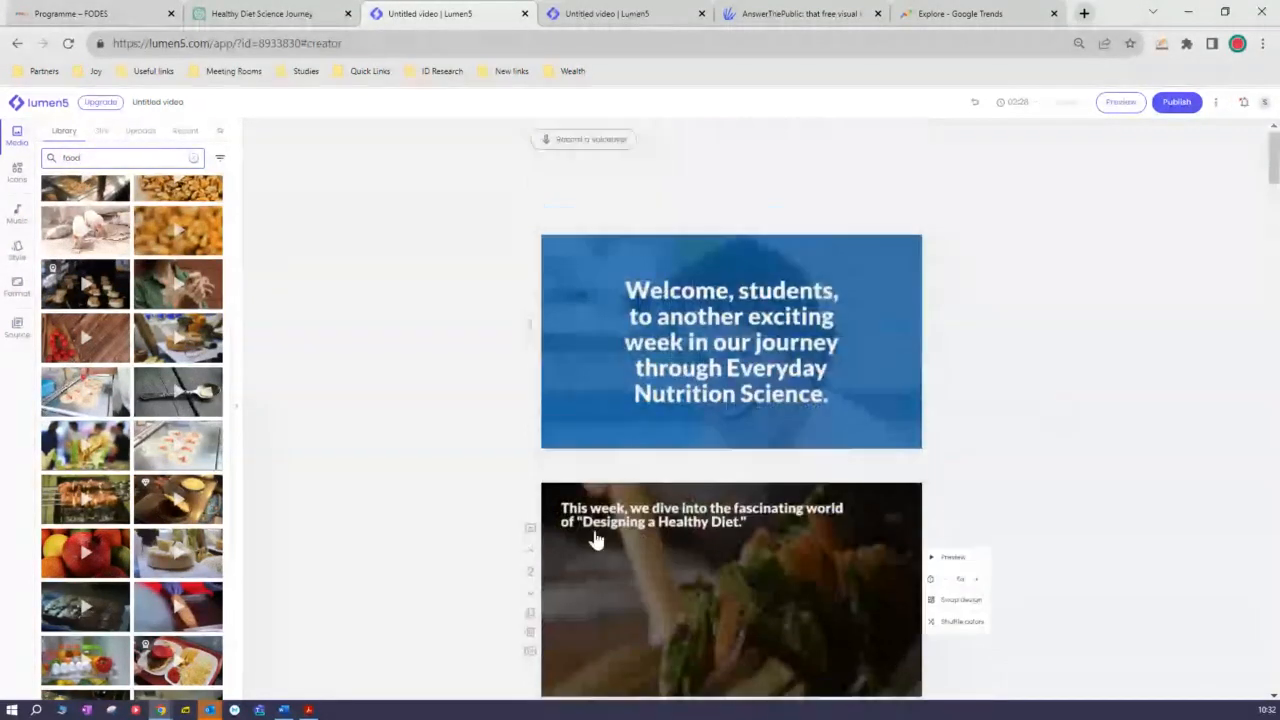
left_click(15, 176)
left_click(17, 215)
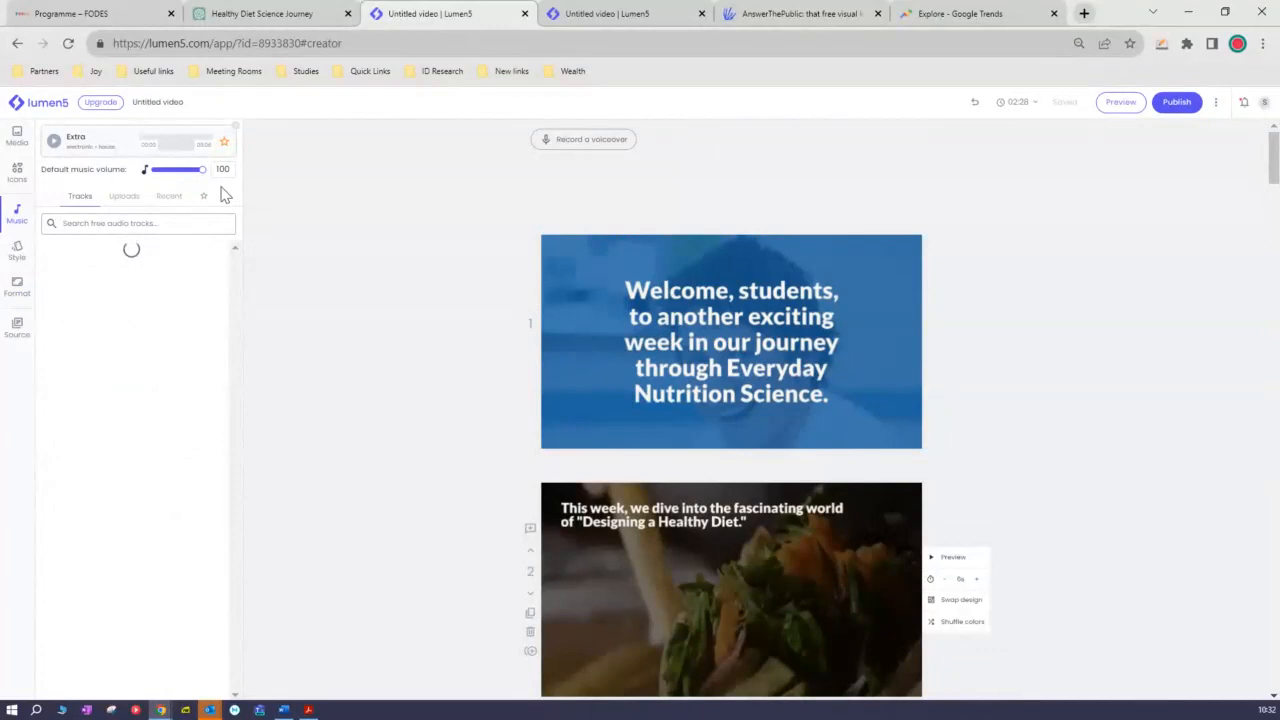
left_click_drag(199, 165, 168, 170)
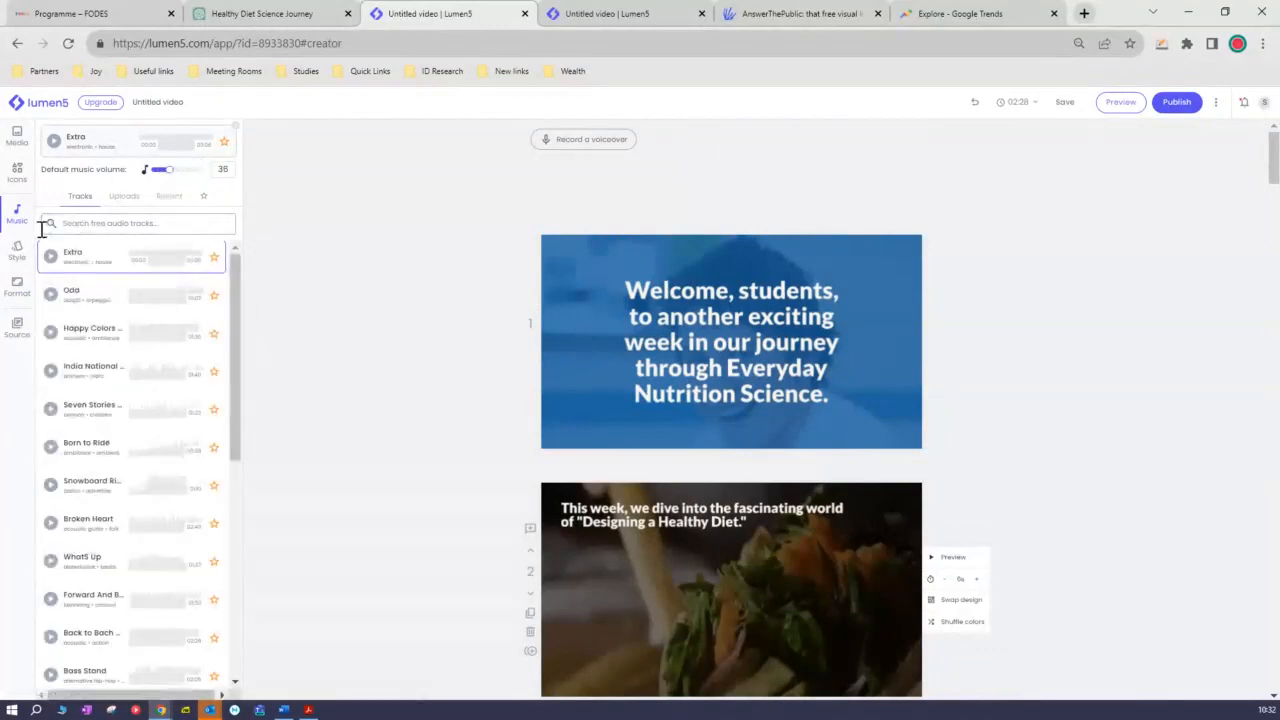
Step: Check the style and format options and the available music tracks, and return to the media library
left_click(15, 258)
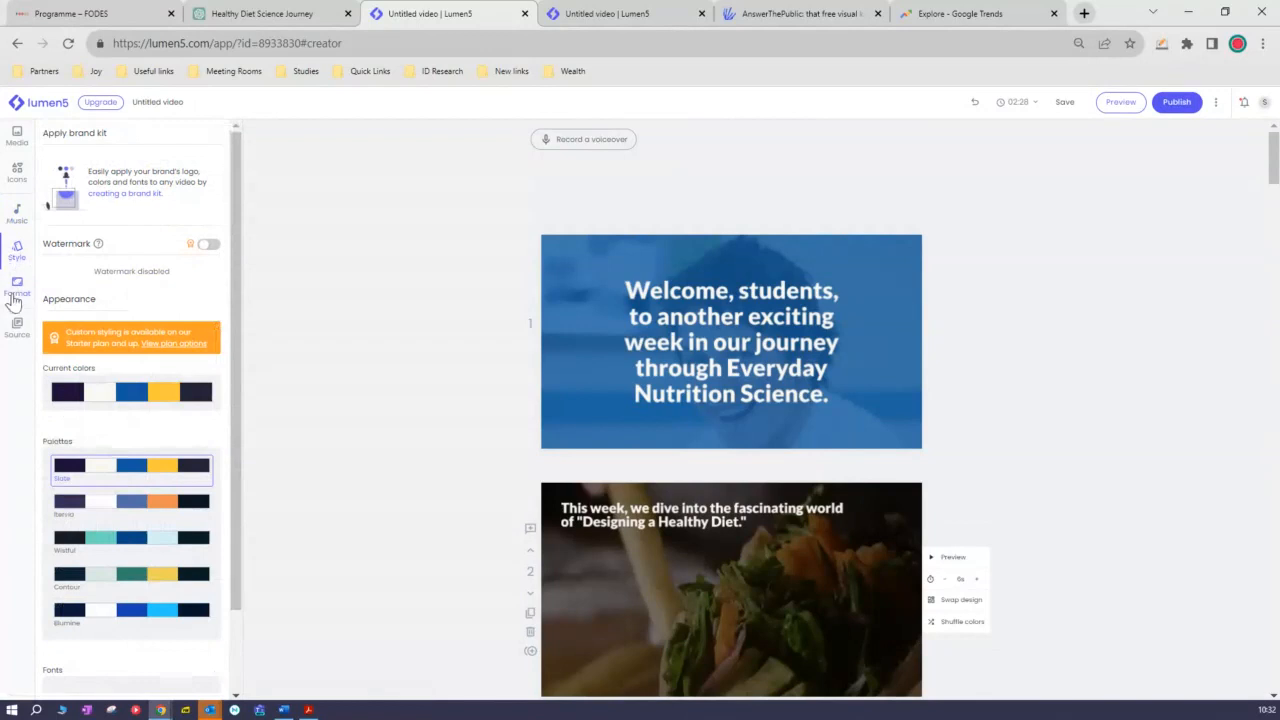
left_click(15, 292)
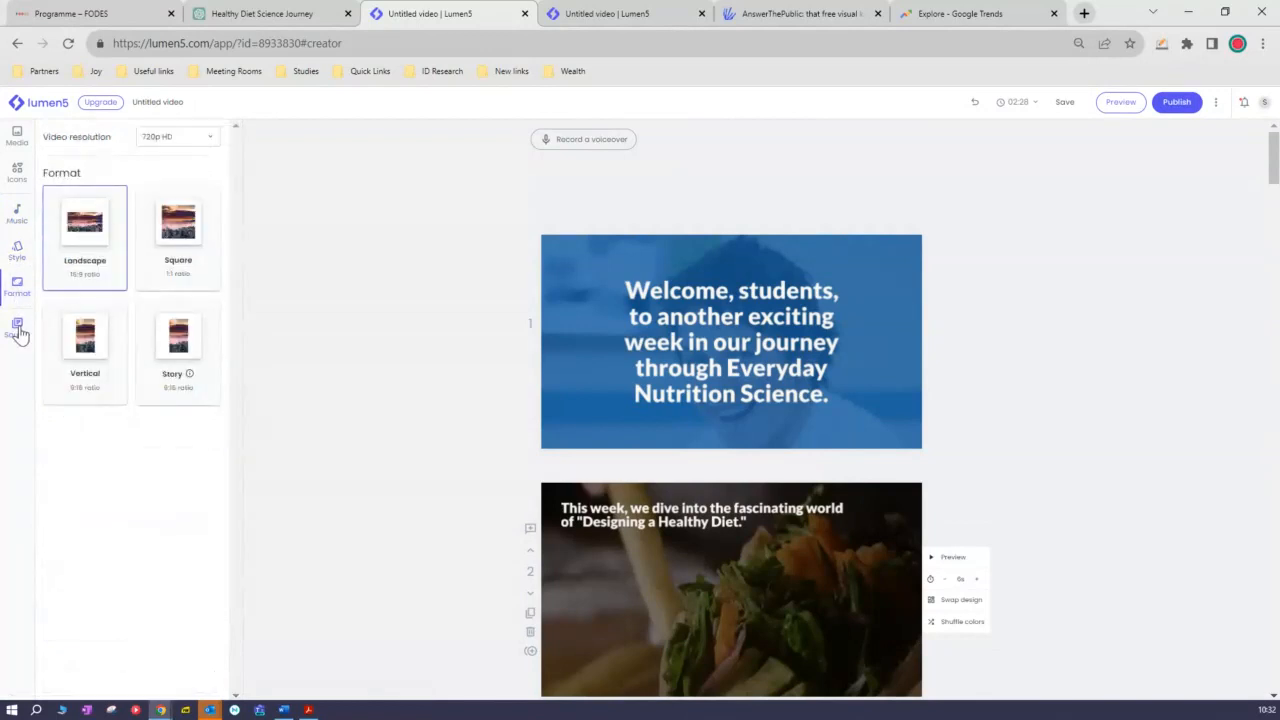
left_click(16, 214)
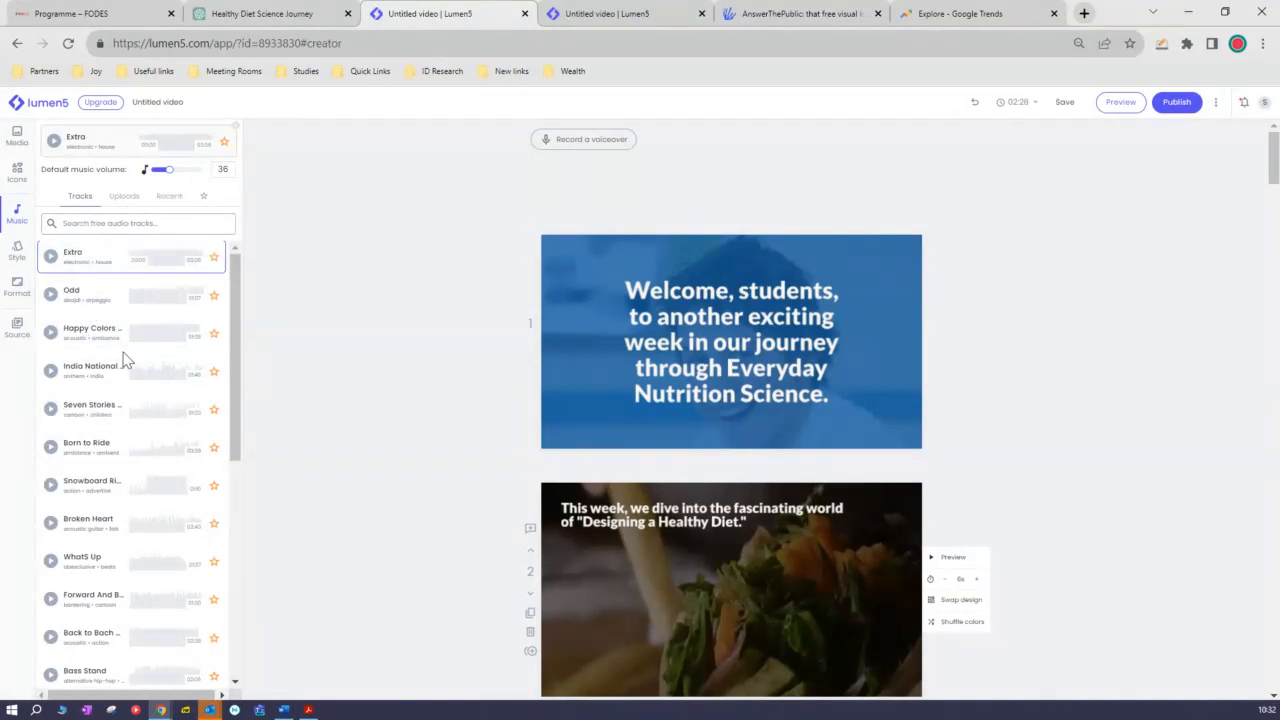
left_click(17, 140)
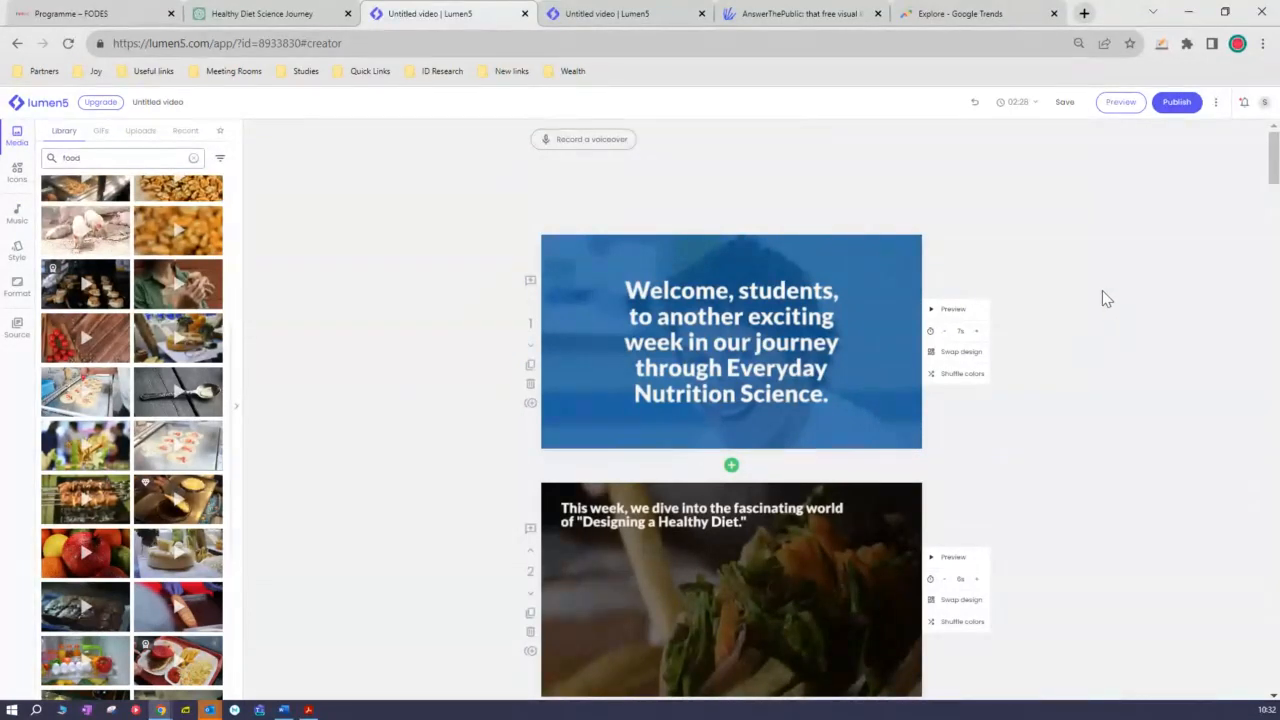
Step: Lengthen scene 3 to 8 seconds and shorten scene 2 to 4 seconds
scroll(1003, 331, "down", 1)
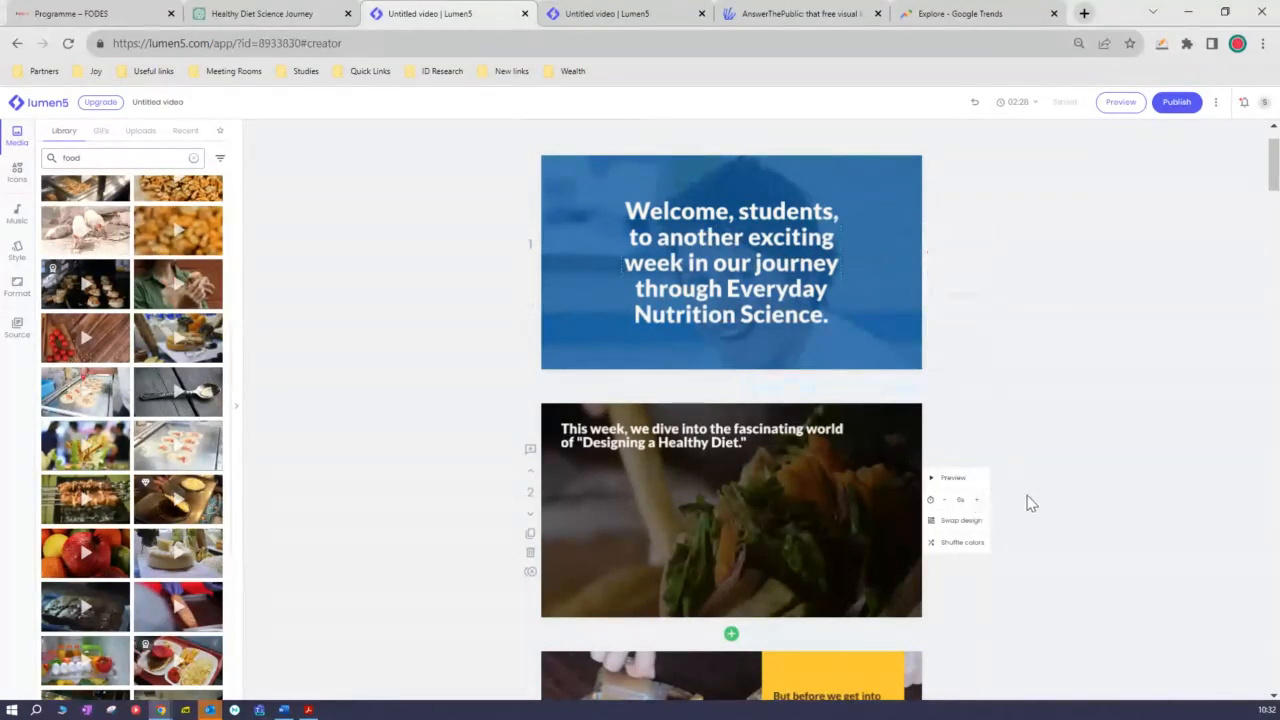
scroll(1026, 500, "down", 3)
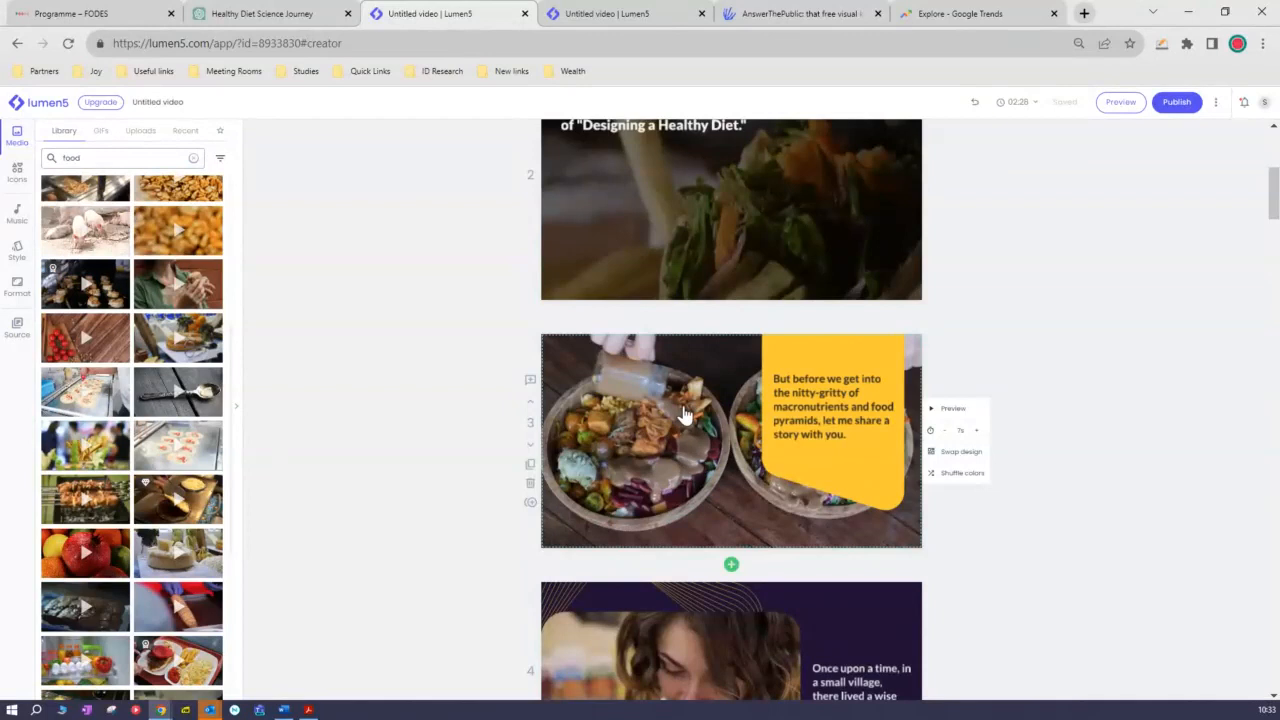
left_click(977, 431)
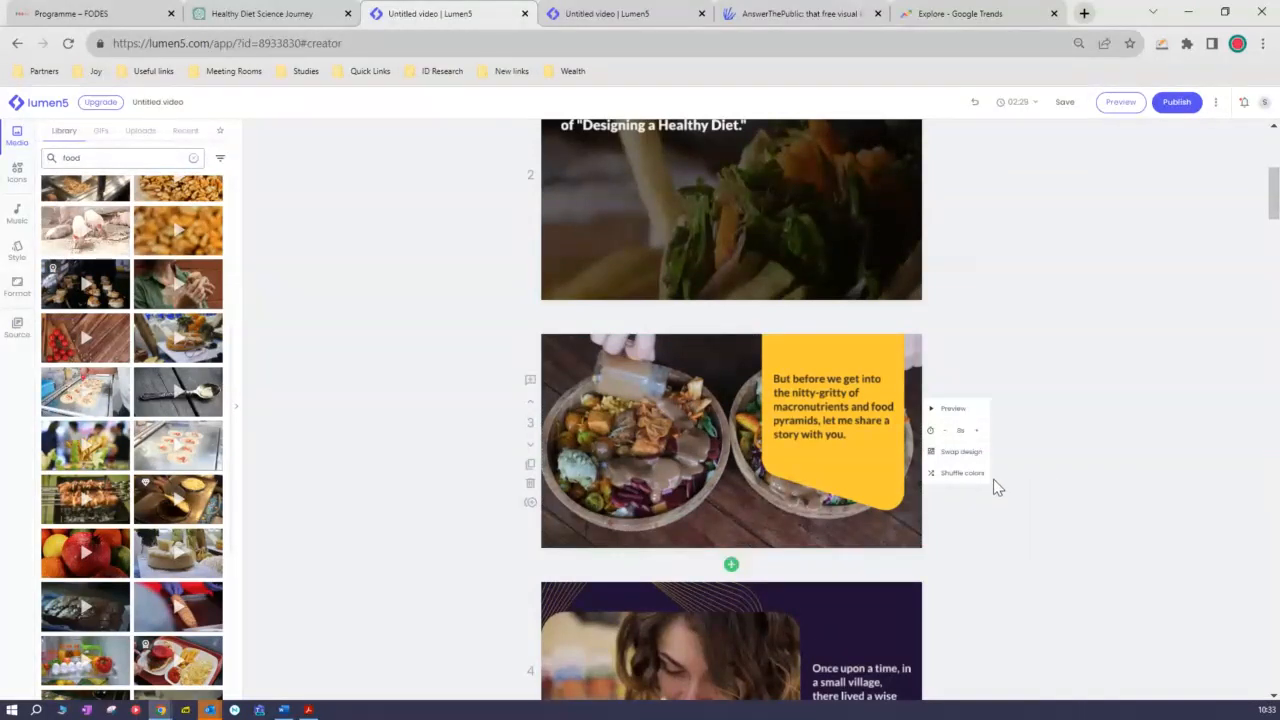
scroll(993, 479, "up", 3)
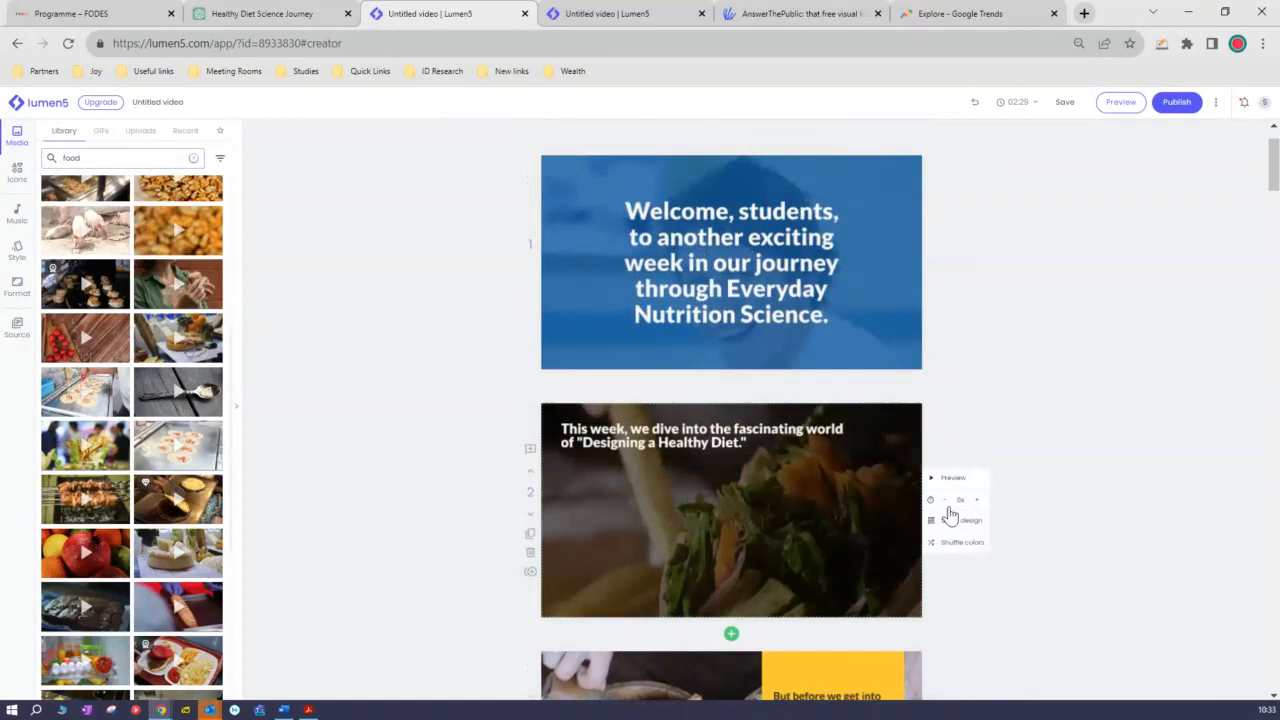
left_click(944, 505)
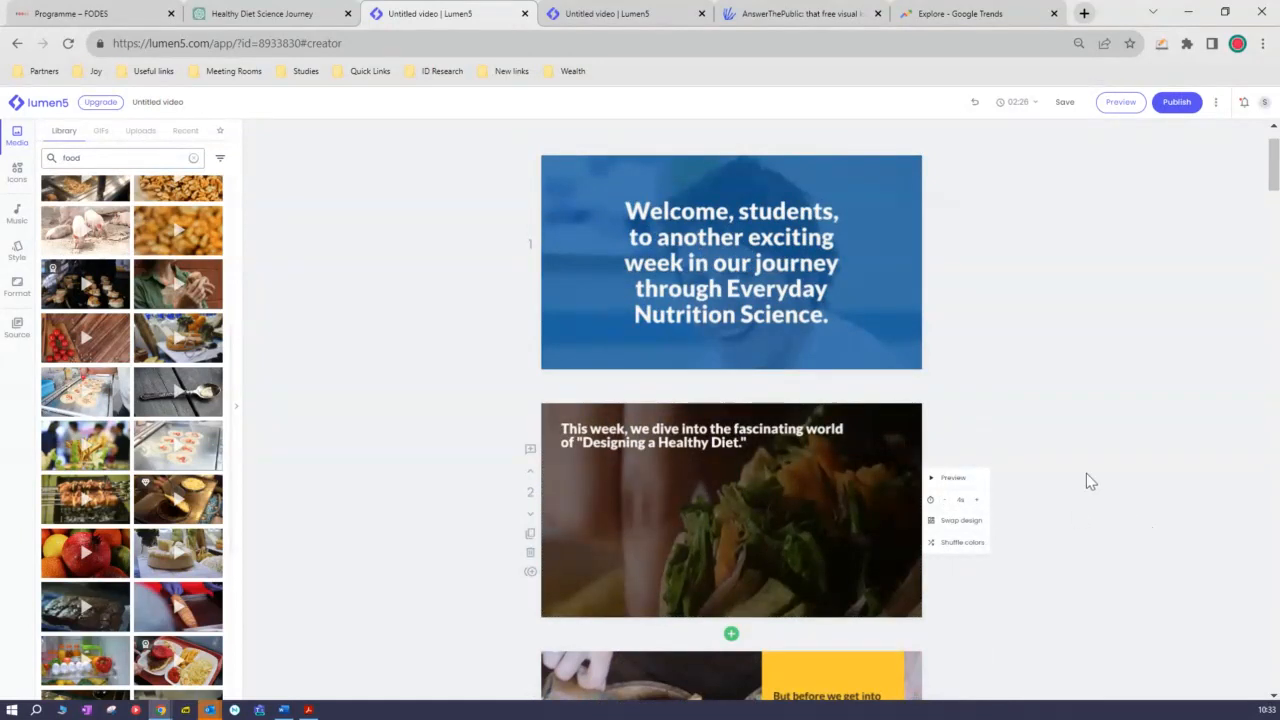
Step: Record a voiceover over the opening scenes using Microphone Array (Realtek Audio) as the input, and stop the recording partway through
scroll(1086, 473, "up", 1)
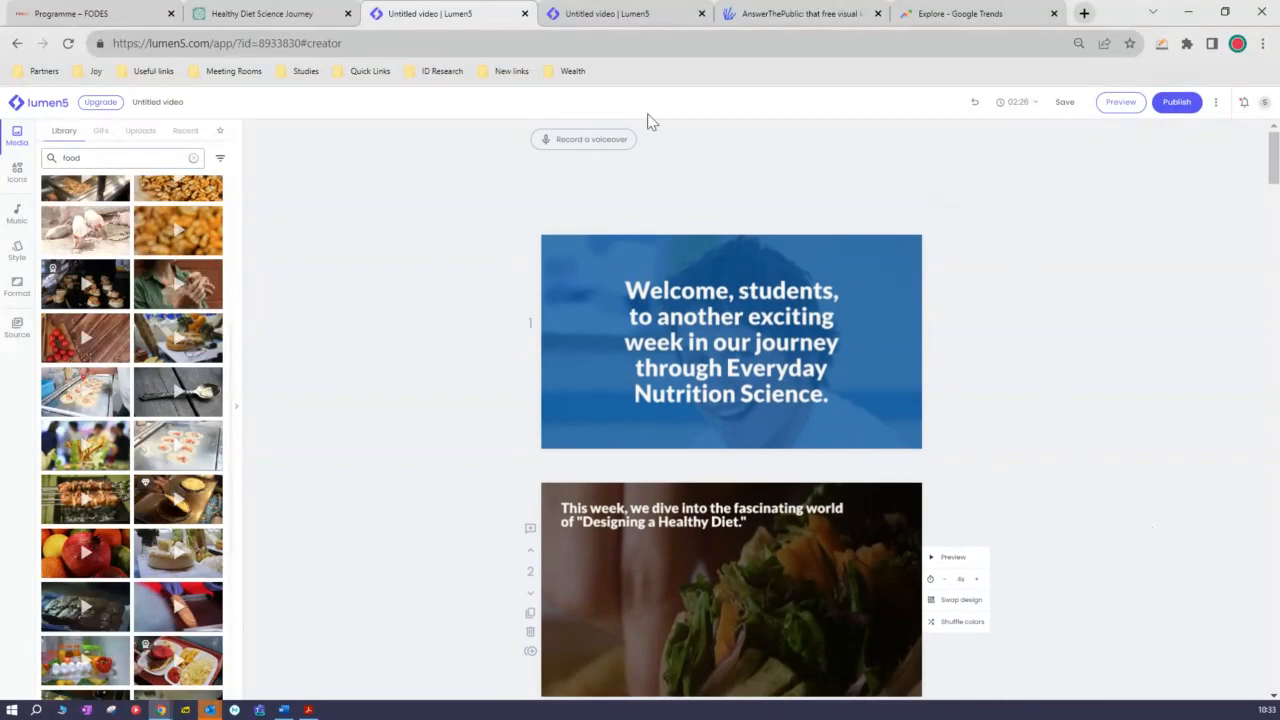
left_click(580, 146)
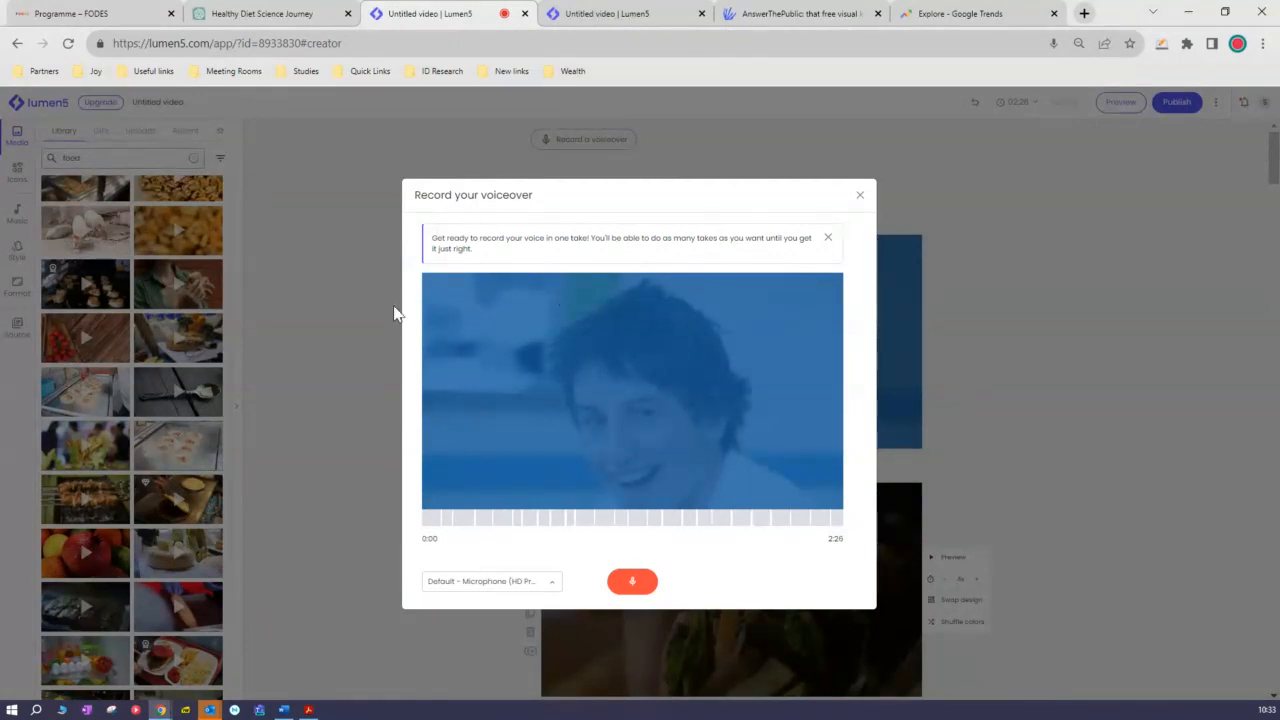
left_click(524, 584)
left_click_drag(555, 526, 558, 560)
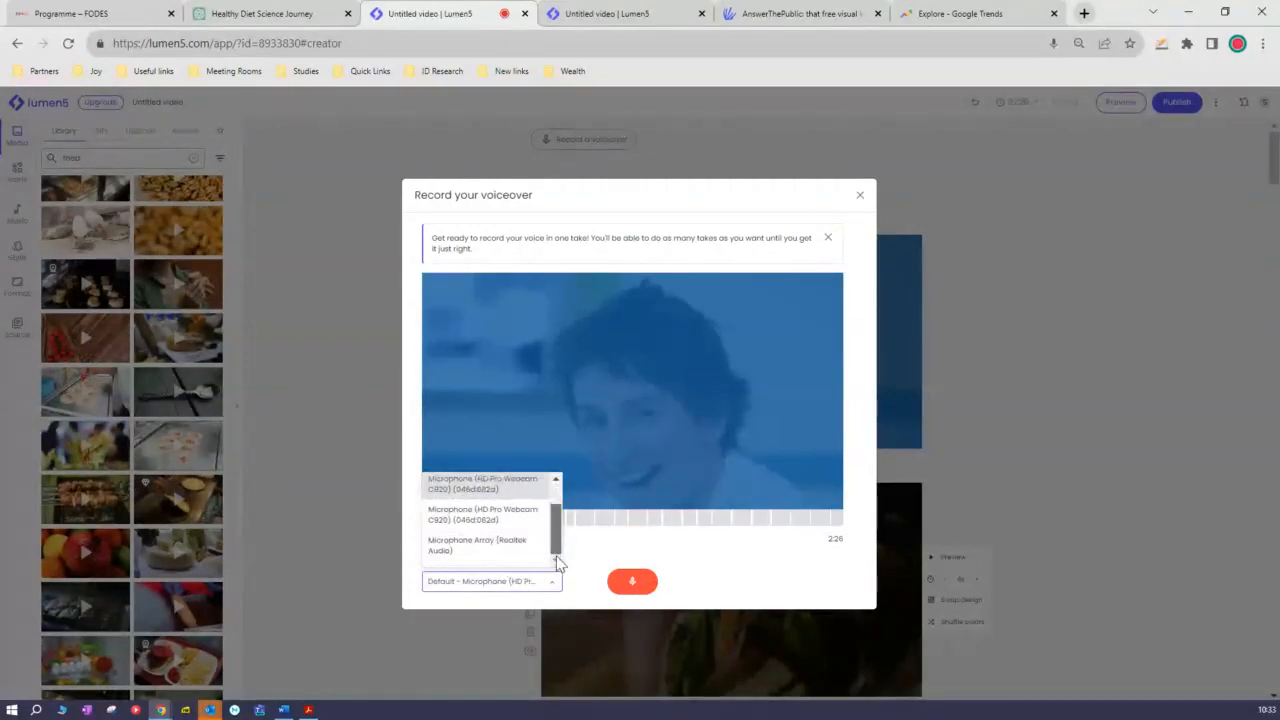
left_click(510, 554)
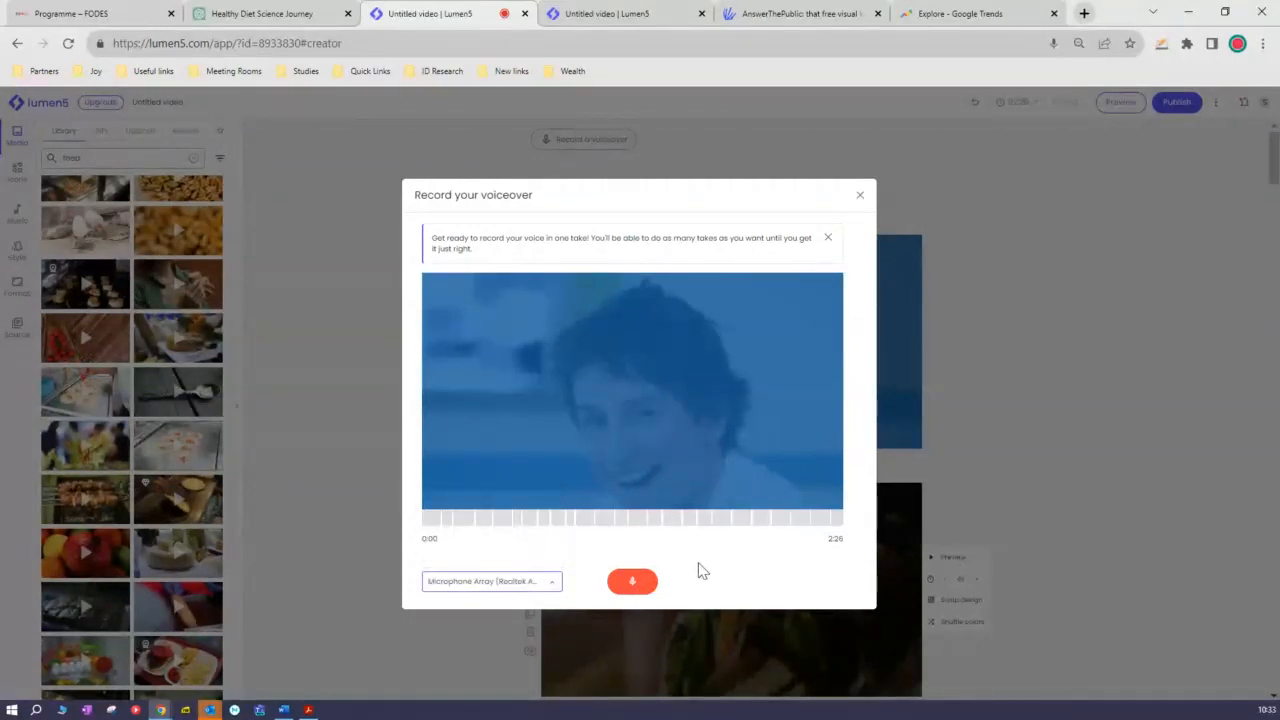
left_click(632, 583)
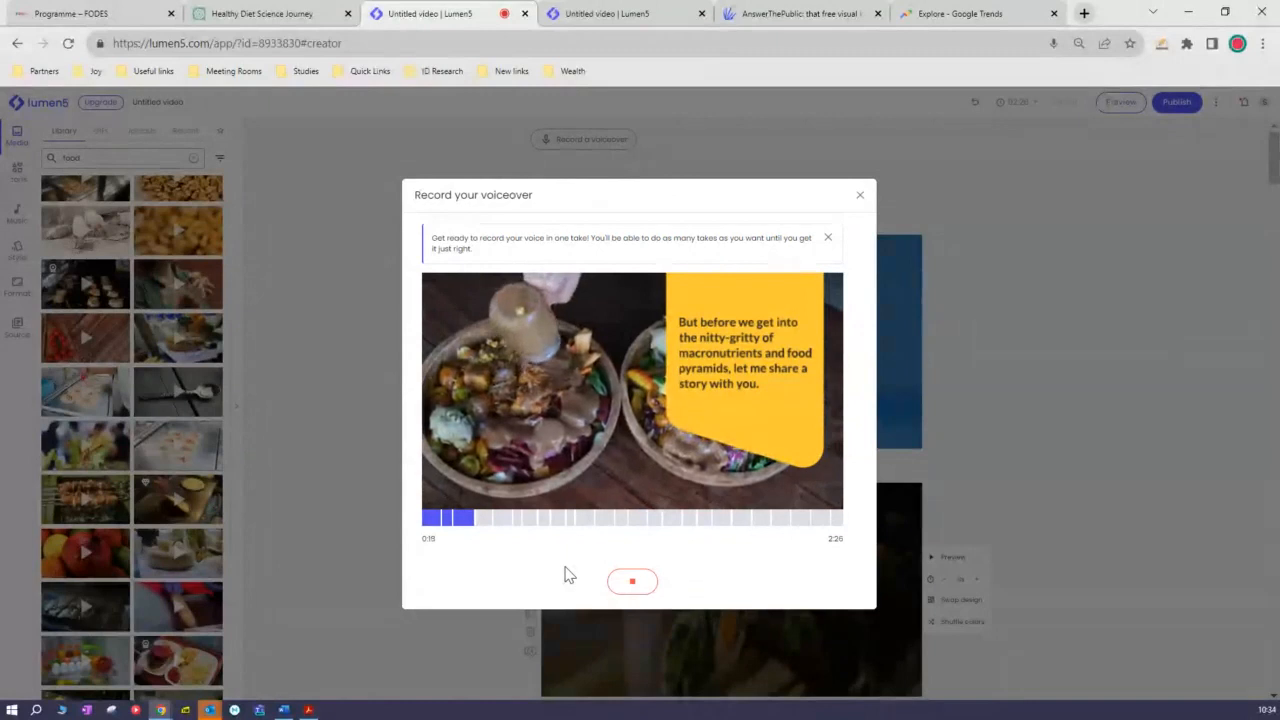
left_click(631, 583)
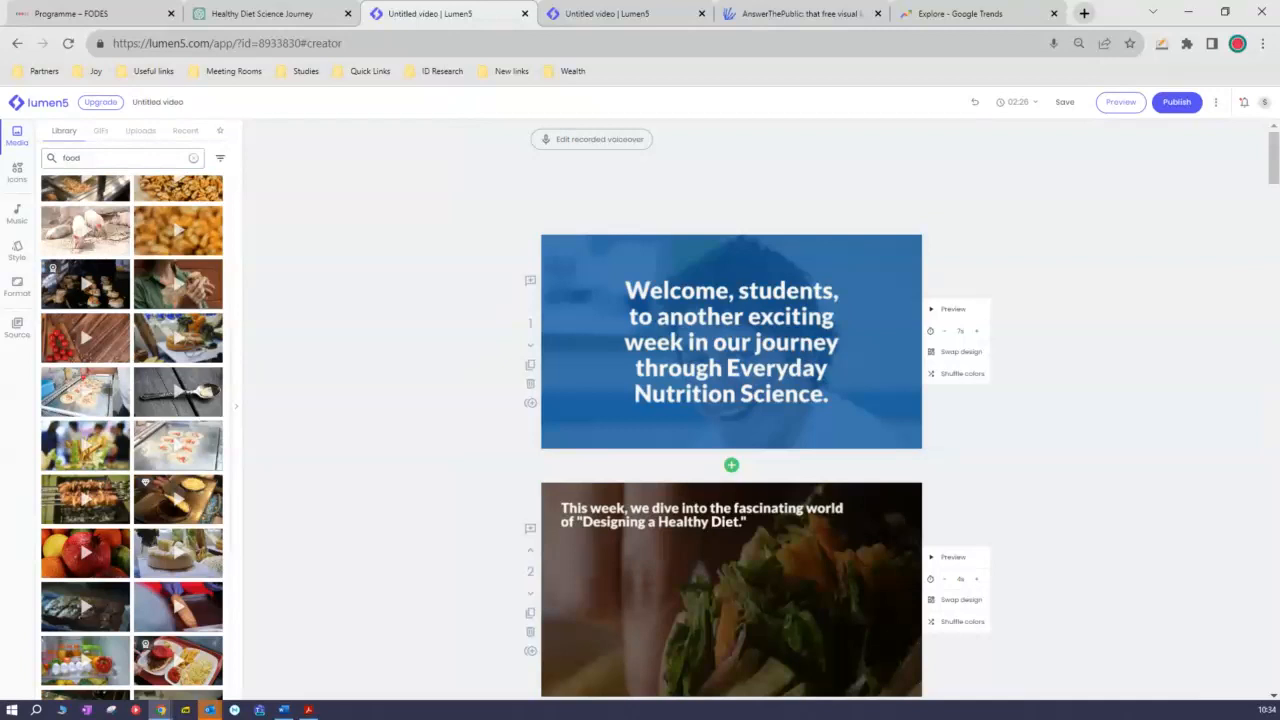
Step: Lengthen scene 2 to 5 seconds, publish the video, and look over its sharing page while it renders
left_click(979, 587)
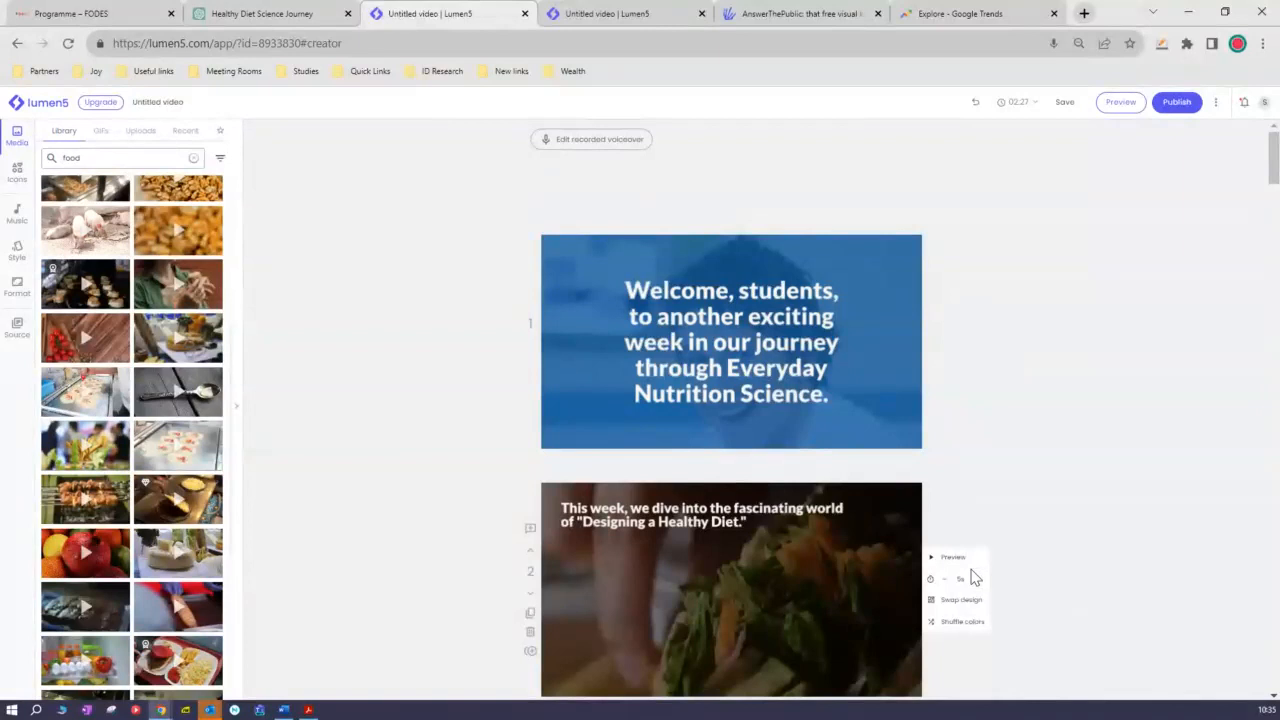
scroll(1086, 423, "down", 4)
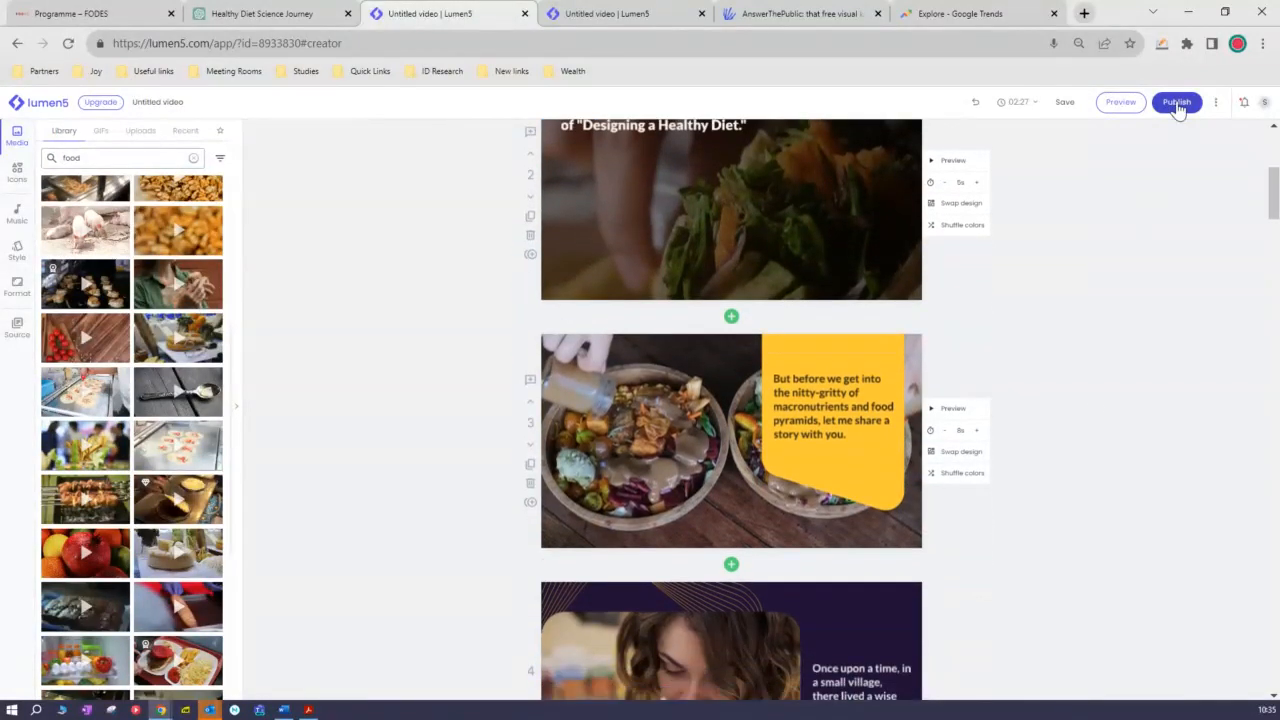
left_click(1177, 104)
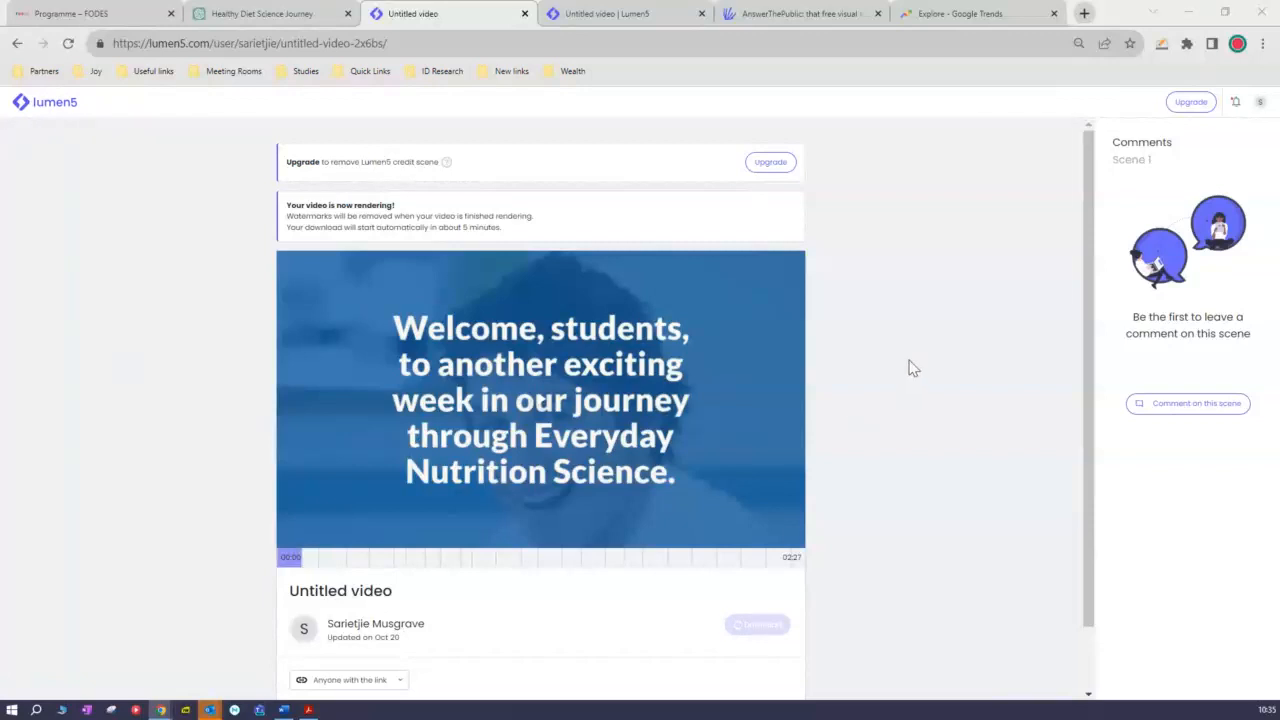
scroll(903, 363, "down", 1)
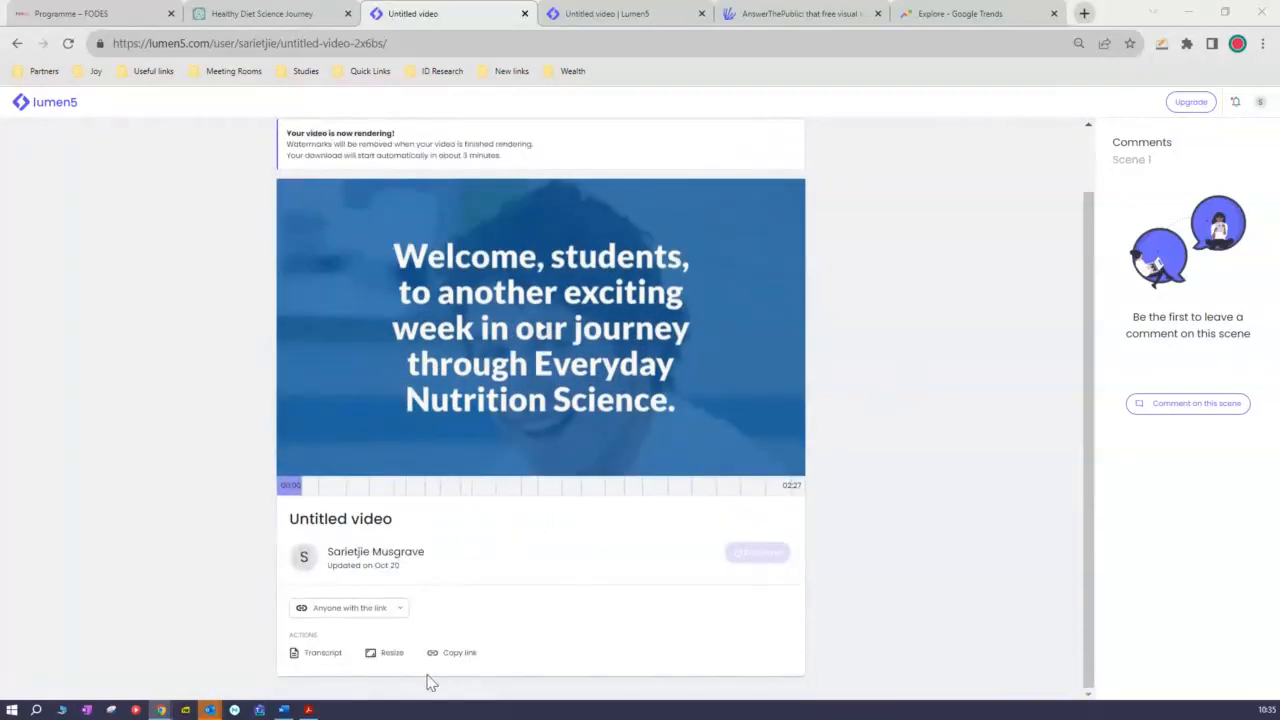
scroll(790, 570, "up", 1)
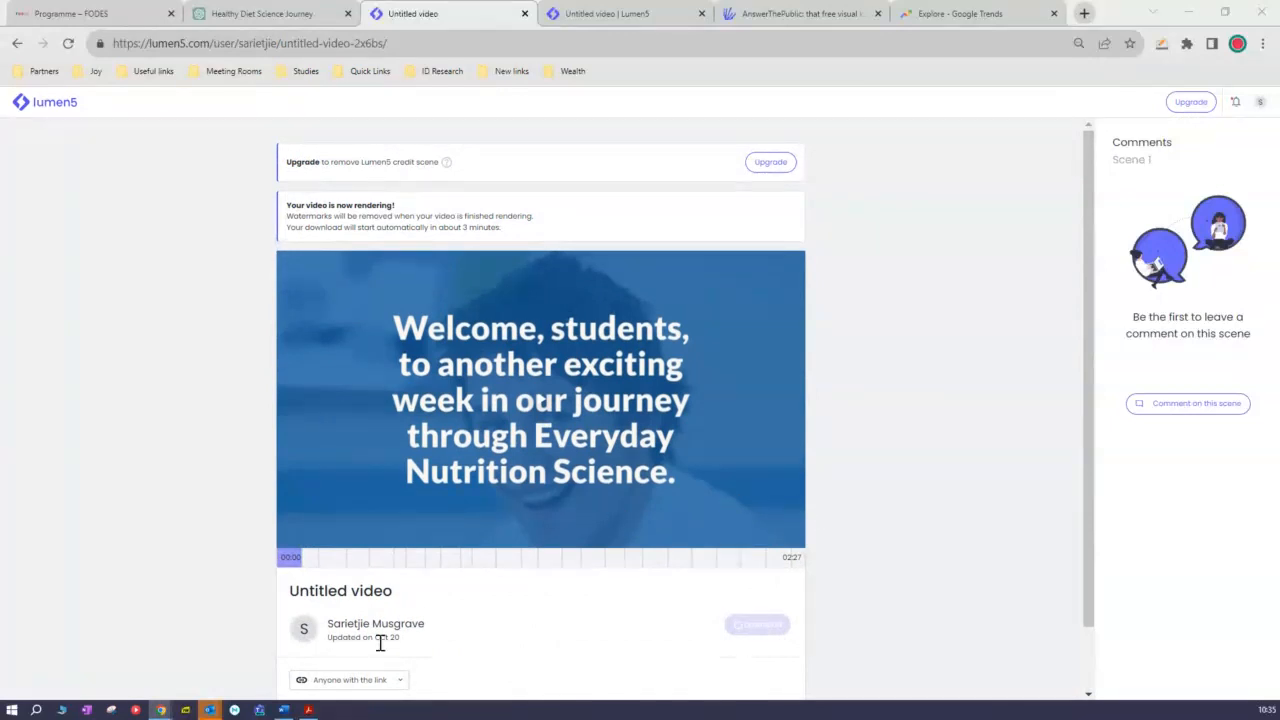
scroll(503, 651, "down", 1)
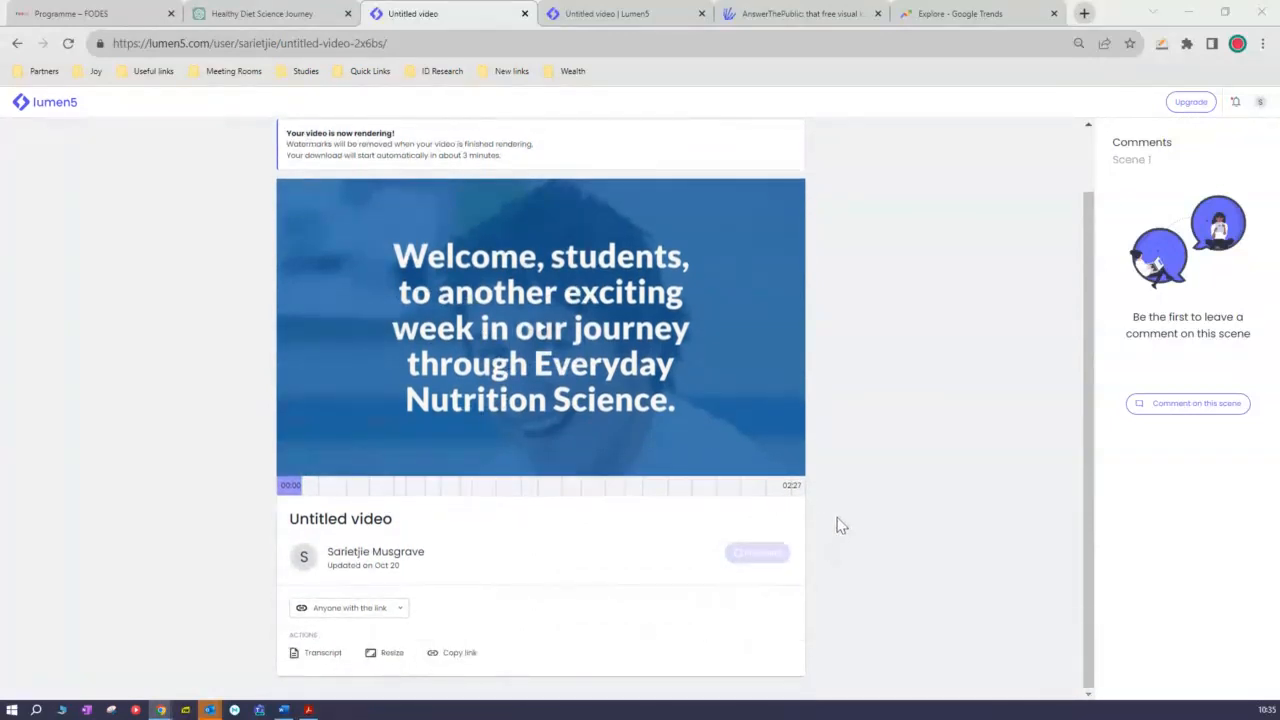
scroll(840, 525, "up", 1)
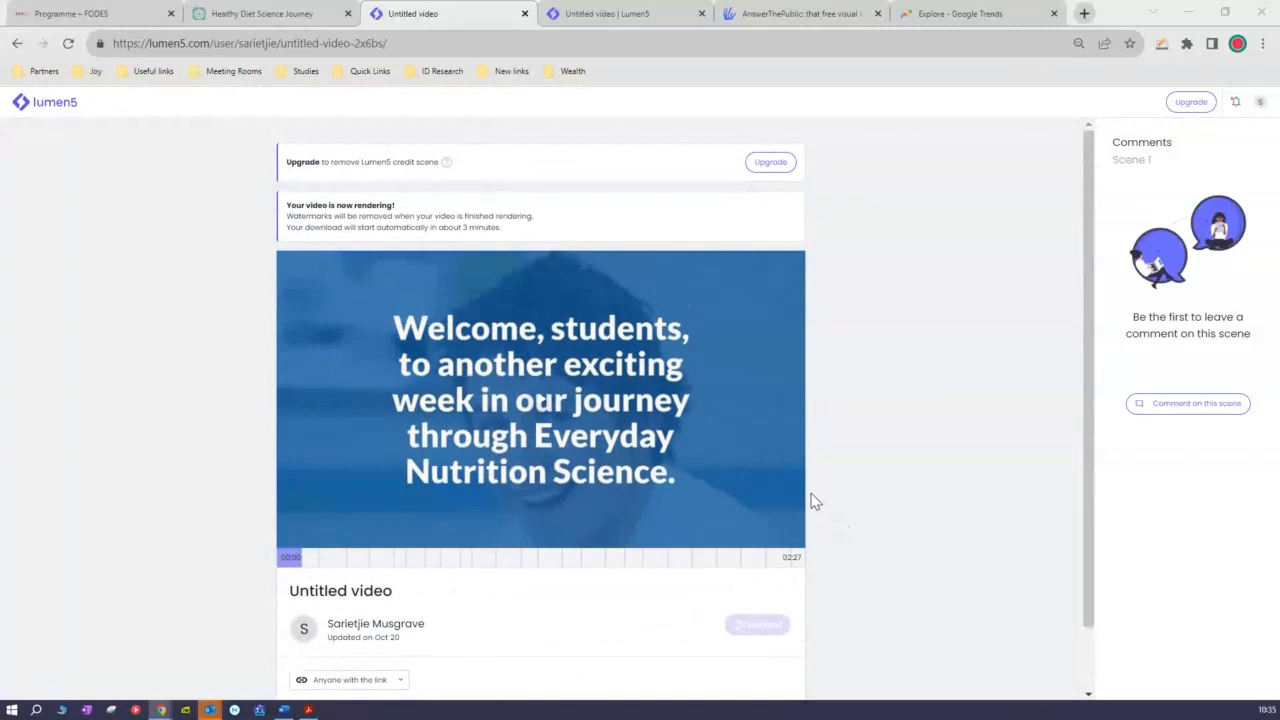
Step: Go from the other open draft to the video dashboard, check the Instant videos page, and return to All videos
left_click(603, 15)
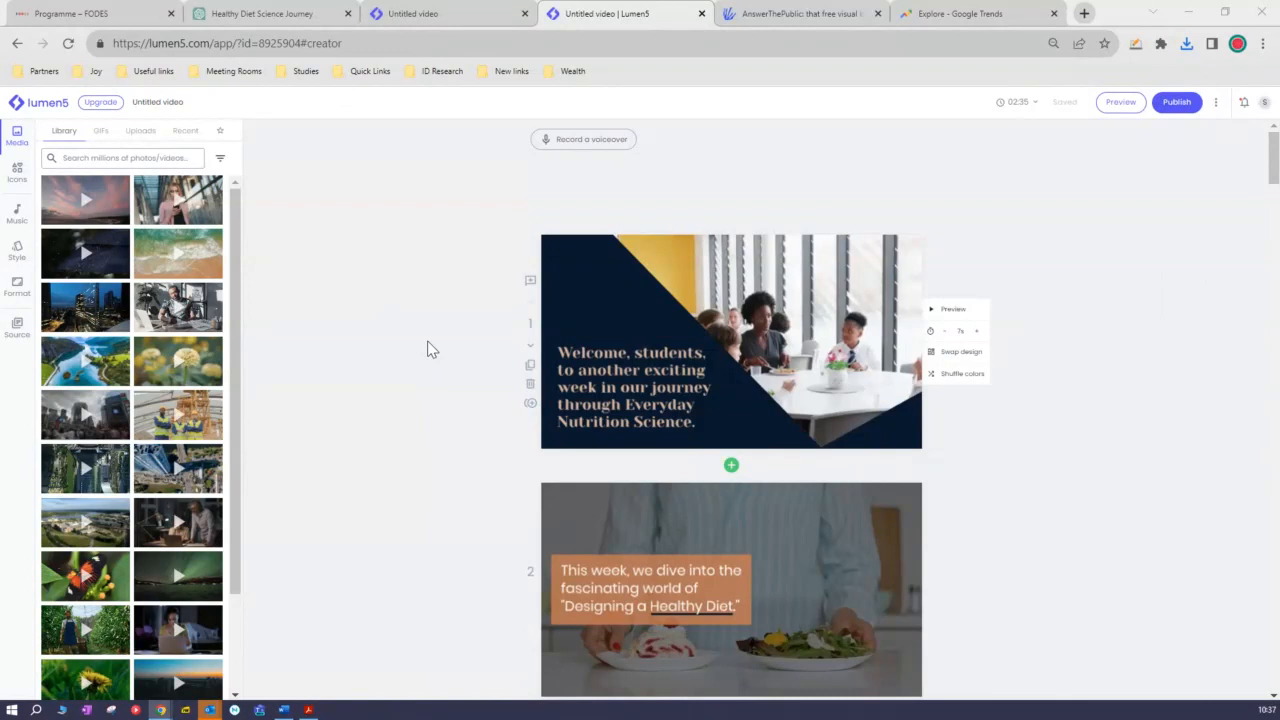
left_click(47, 106)
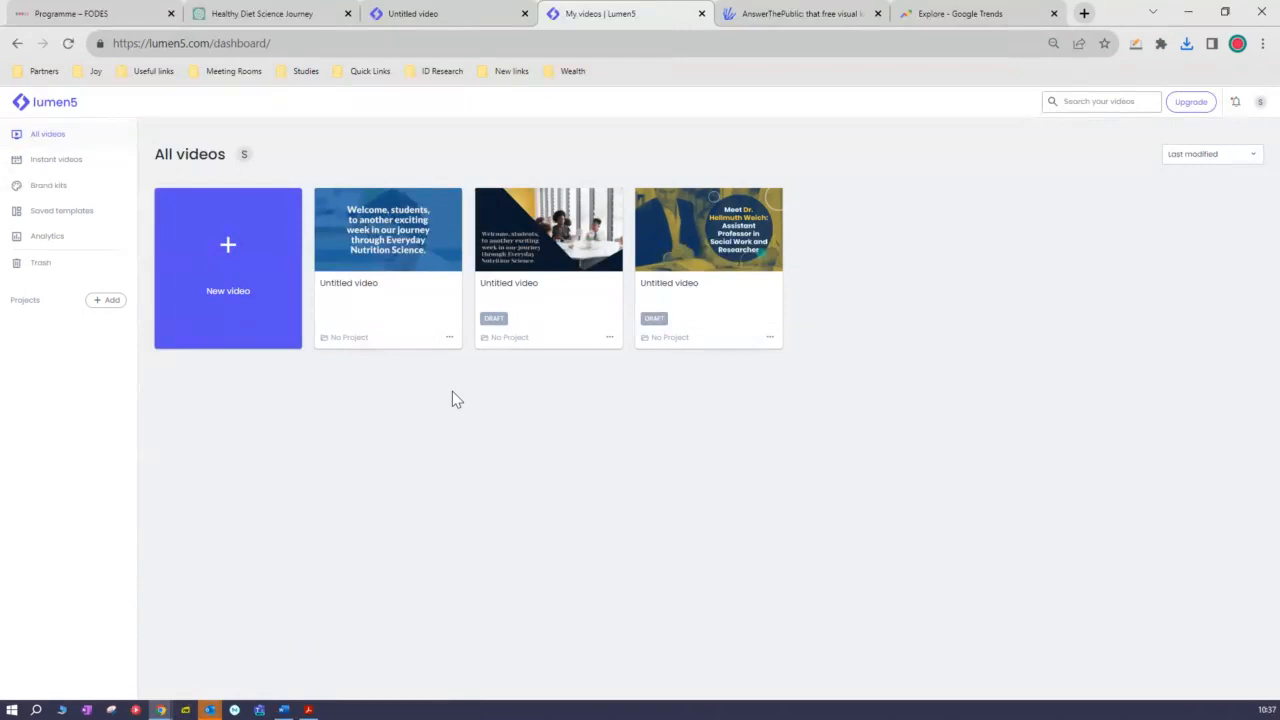
left_click(67, 162)
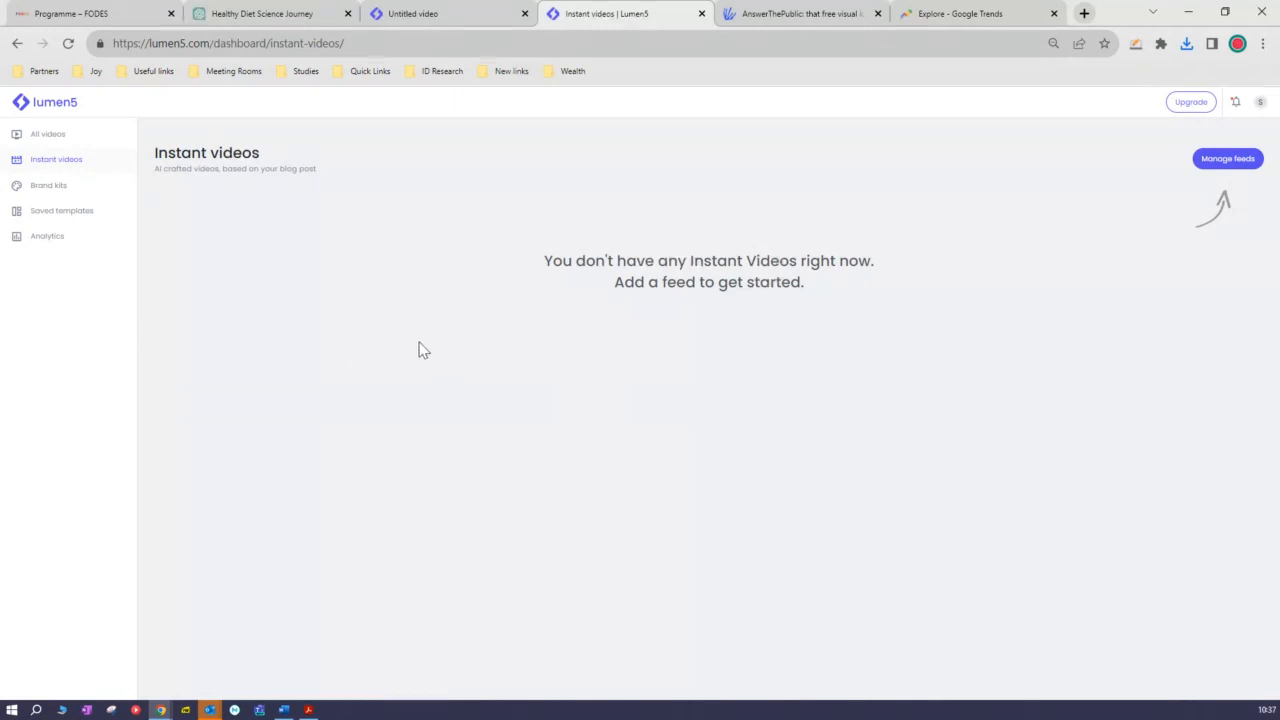
left_click(58, 140)
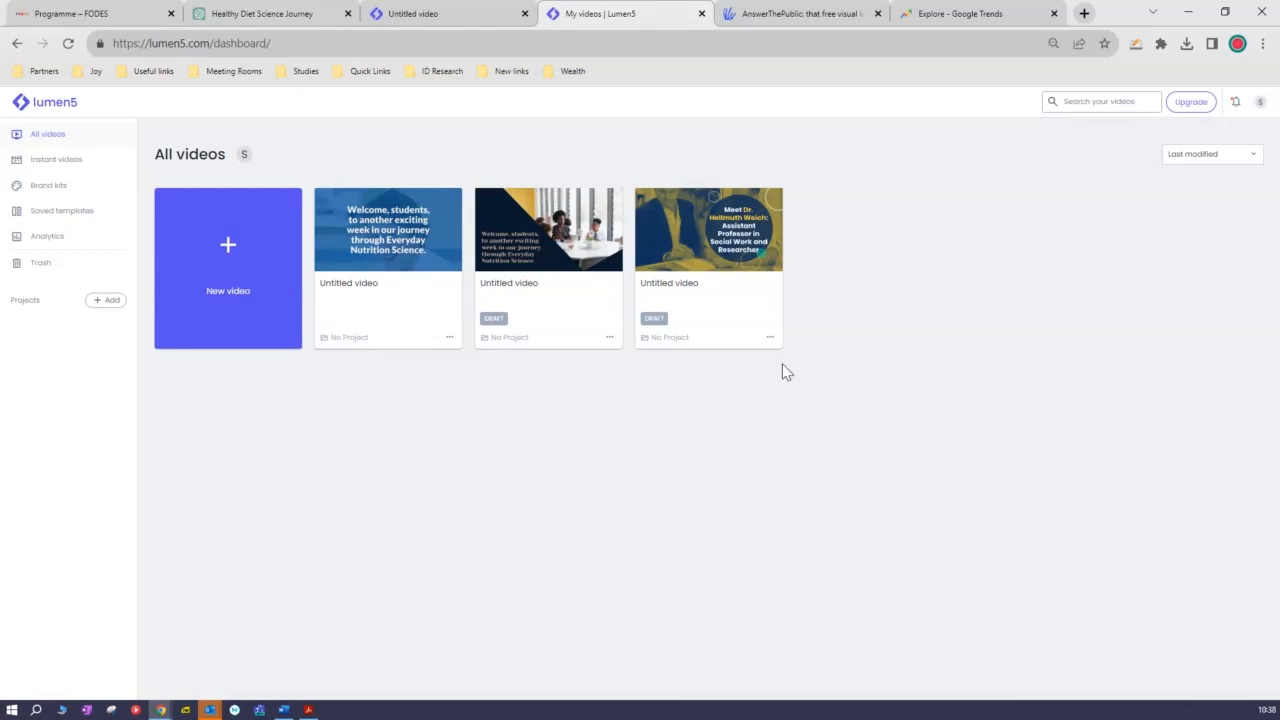
left_click(1261, 104)
left_click(488, 10)
left_click(595, 28)
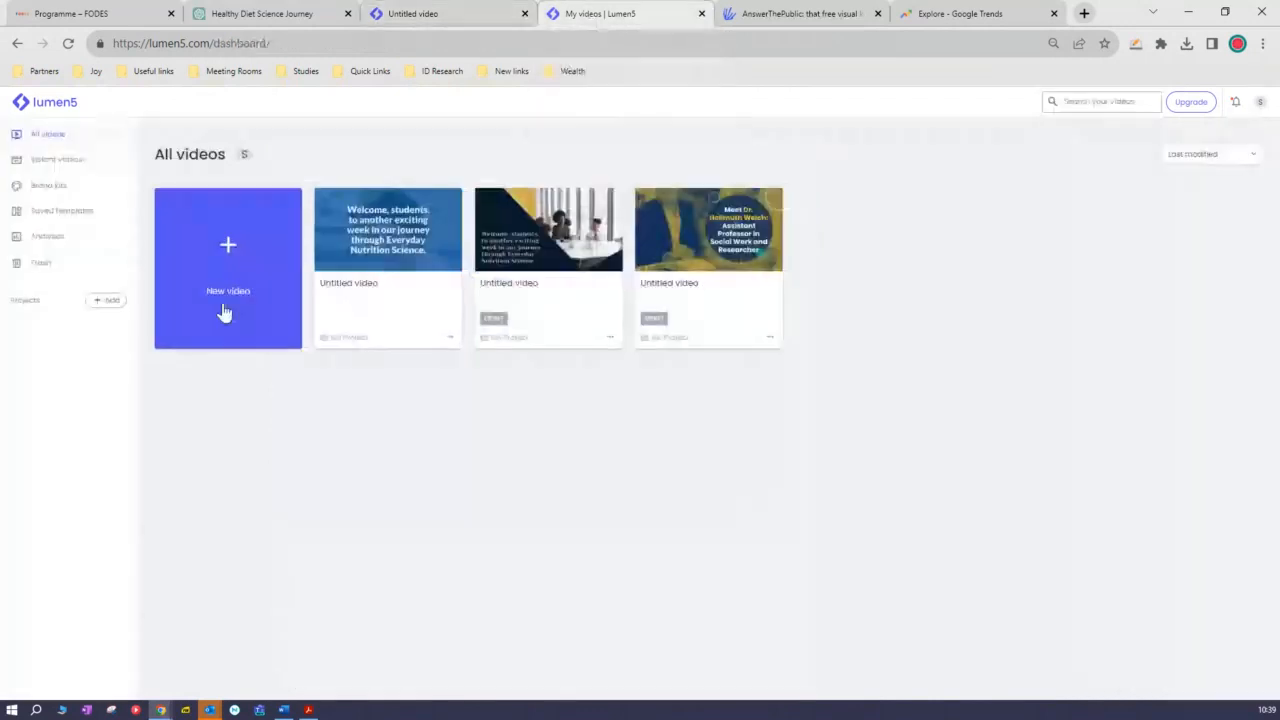
Step: Reopen the draft with the meeting-table opening scene from the dashboard and show its uploaded media
left_click(542, 268)
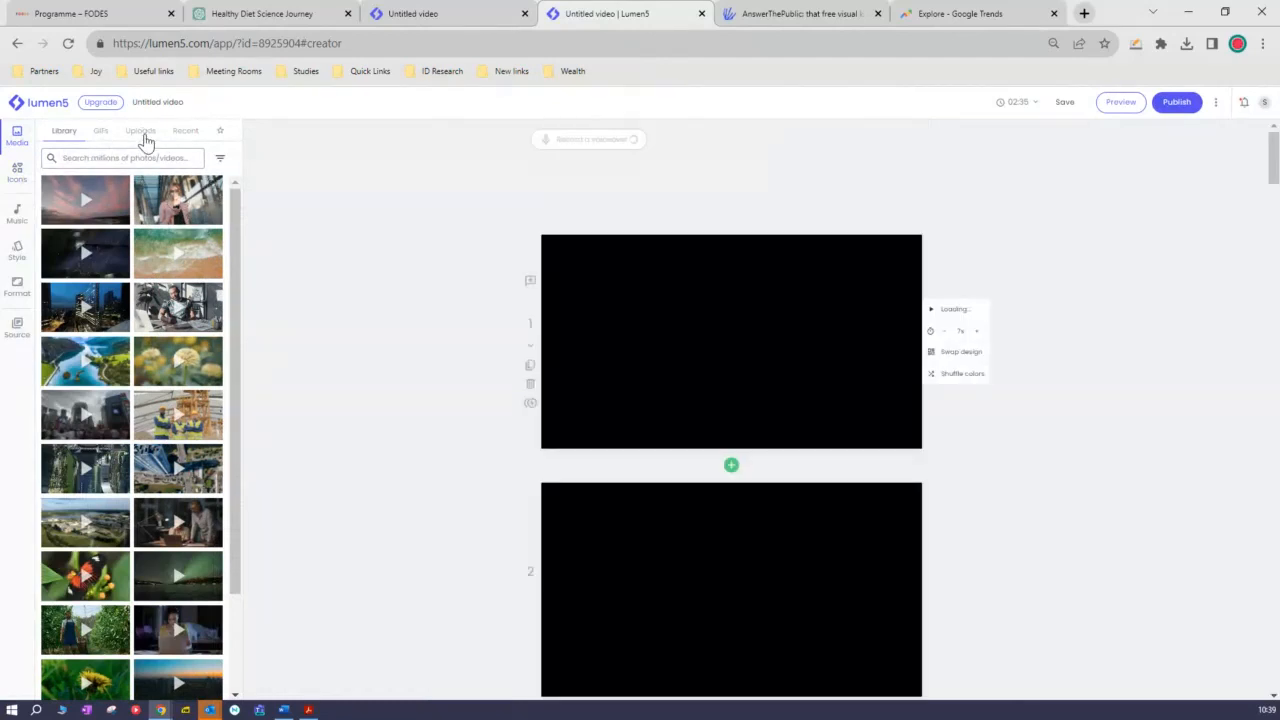
left_click(141, 132)
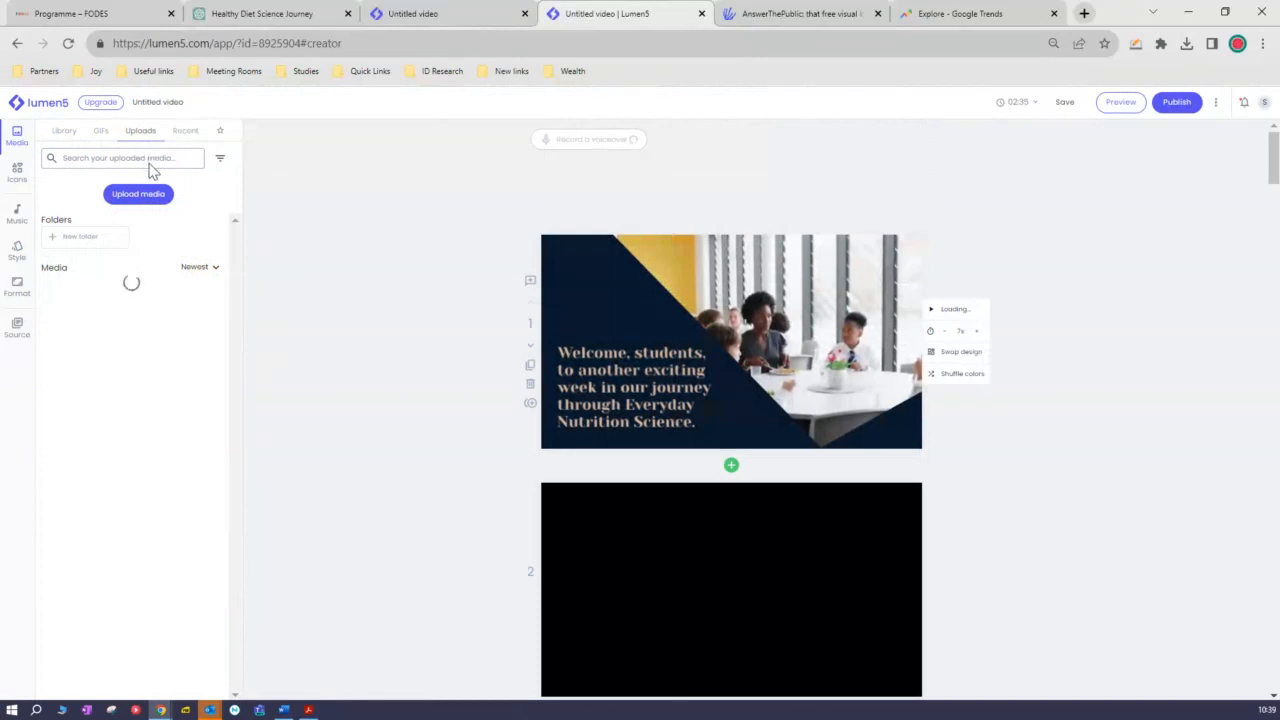